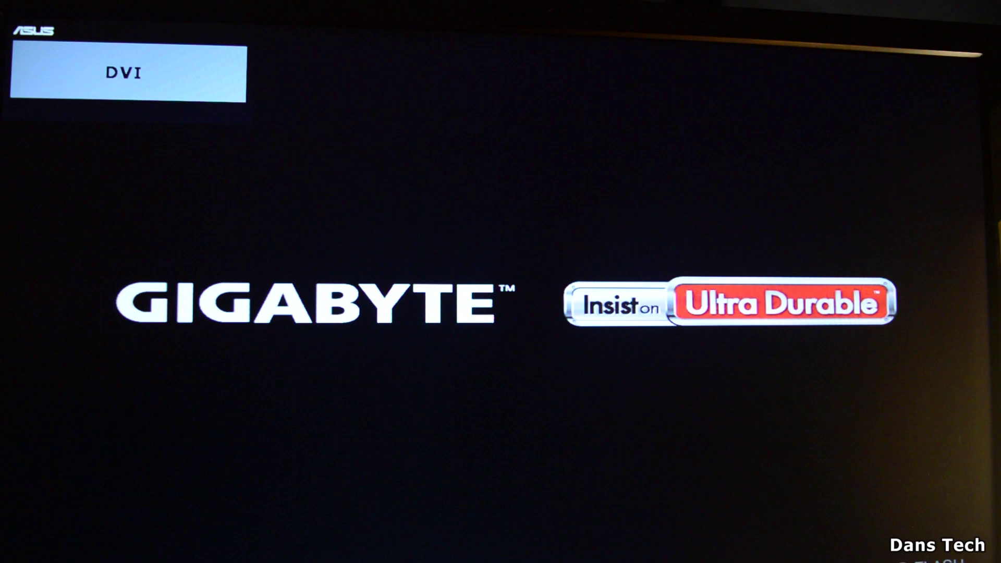
# Step: Boot from the KingstonDataTraveler 2.0PMAP USB drive using the F12 boot menu
pyautogui.press('F12')
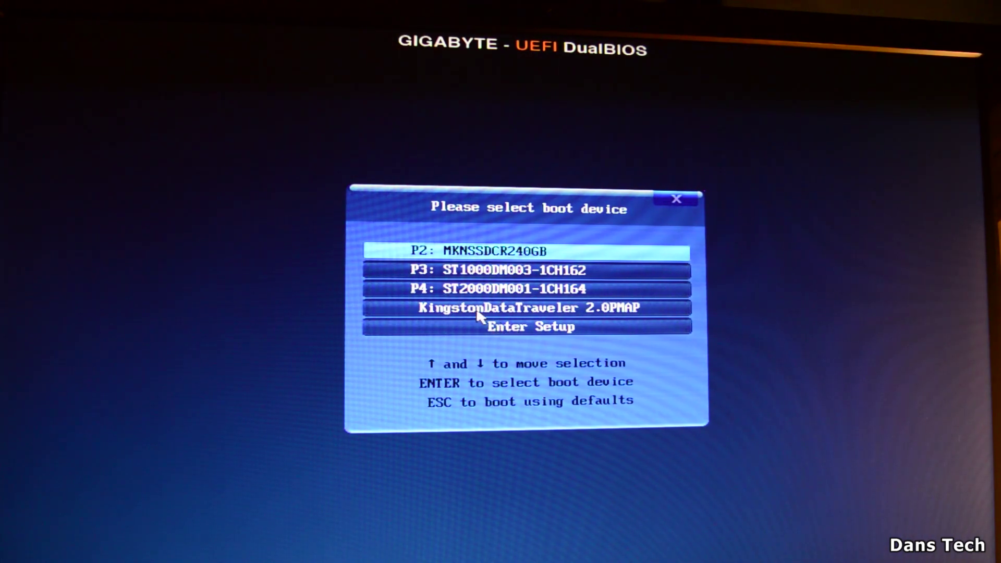
pyautogui.press('Up')
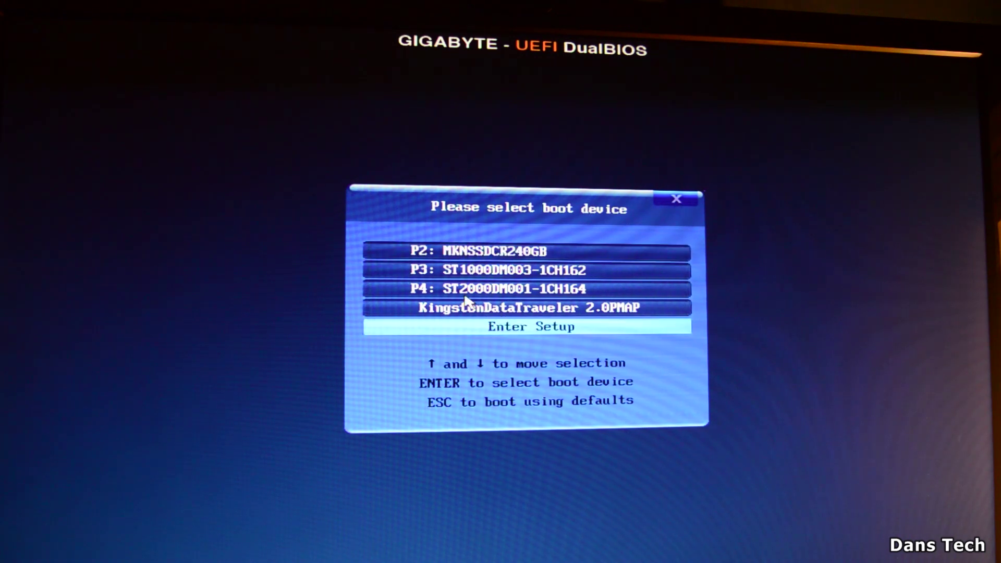
pyautogui.press('Up')
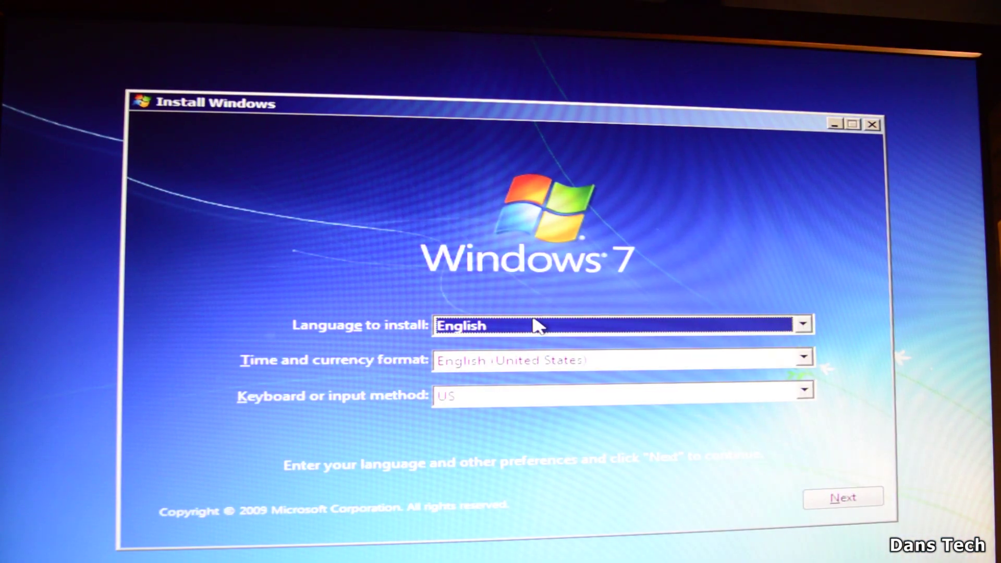
# Step: Set the time and currency format to English (United Kingdom) and continue
pyautogui.click(513, 355)
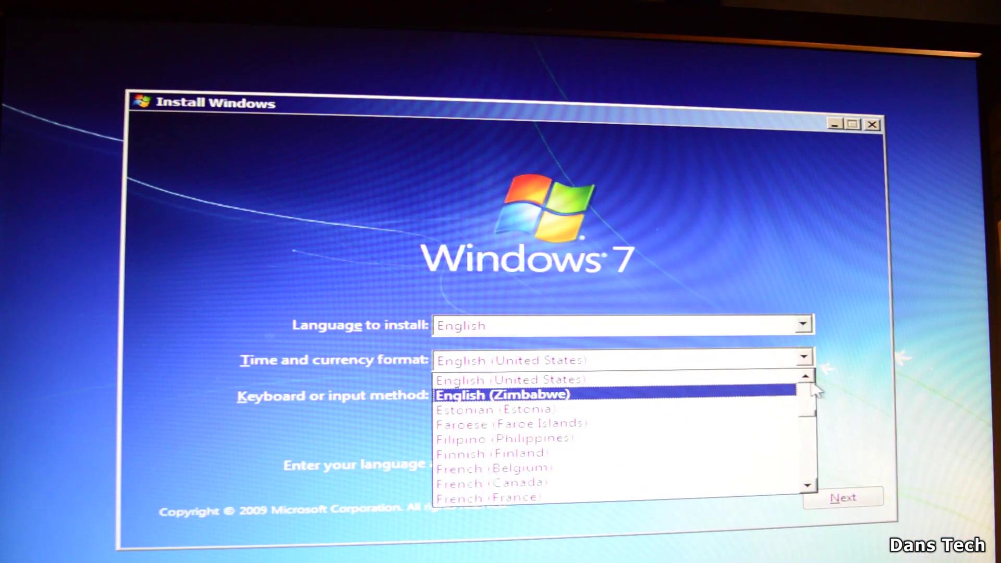
pyautogui.click(806, 375)
pyautogui.click(582, 384)
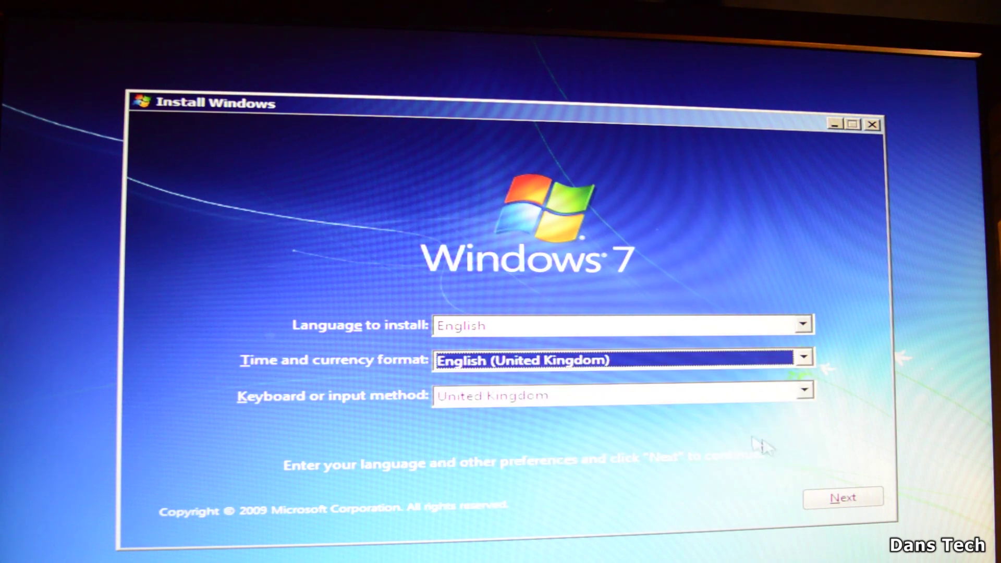
pyautogui.click(841, 501)
# Step: Start the installation, accept the licence terms and choose Custom (advanced)
pyautogui.click(514, 320)
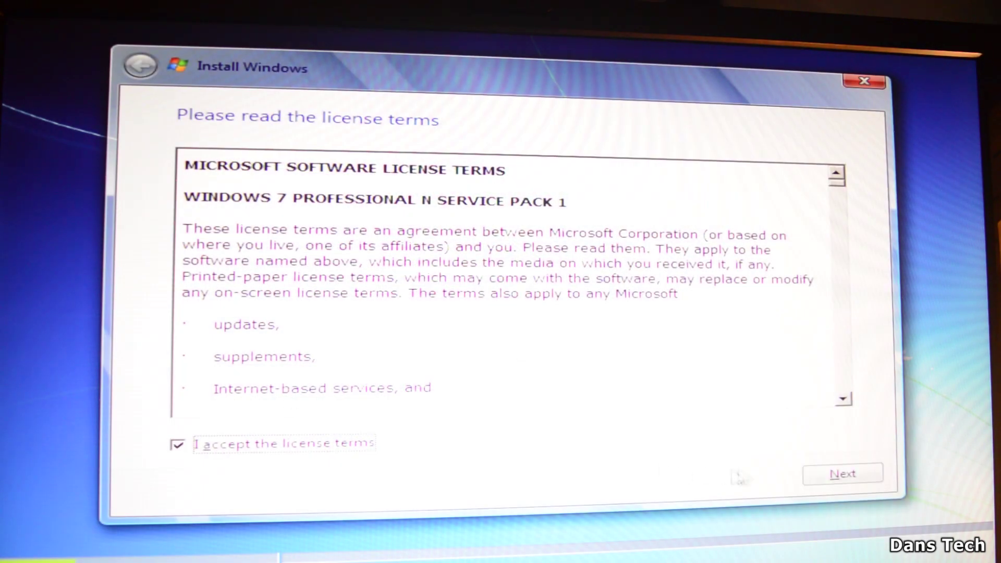
pyautogui.click(823, 477)
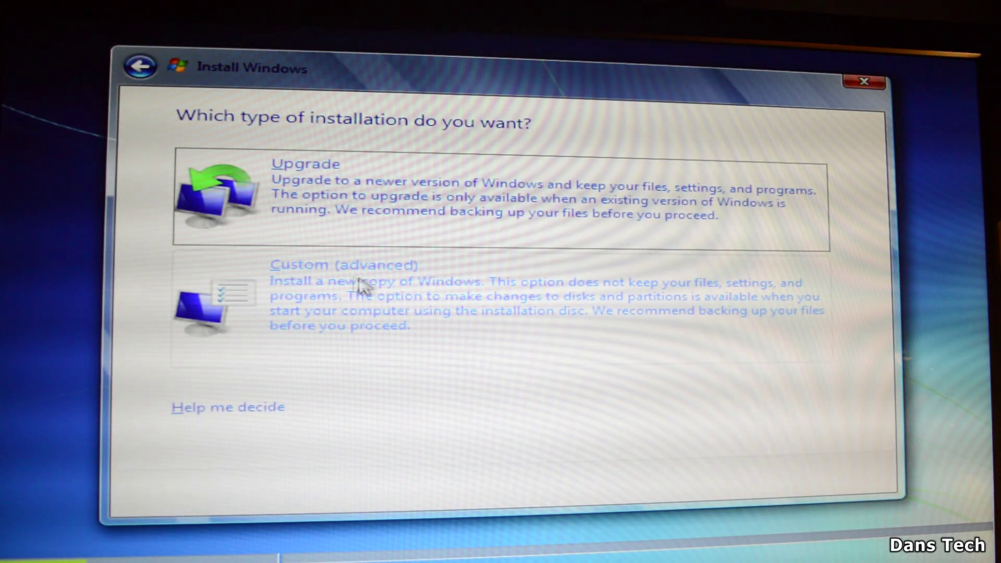
pyautogui.click(323, 295)
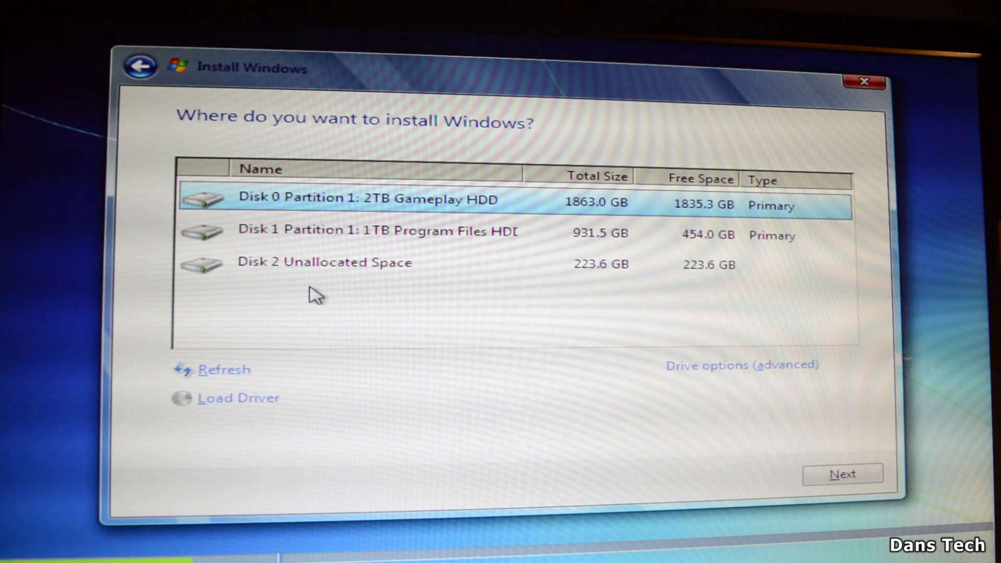
# Step: Create a full-size partition in Disk 2's unallocated space and install Windows onto Partition 2
pyautogui.click(260, 273)
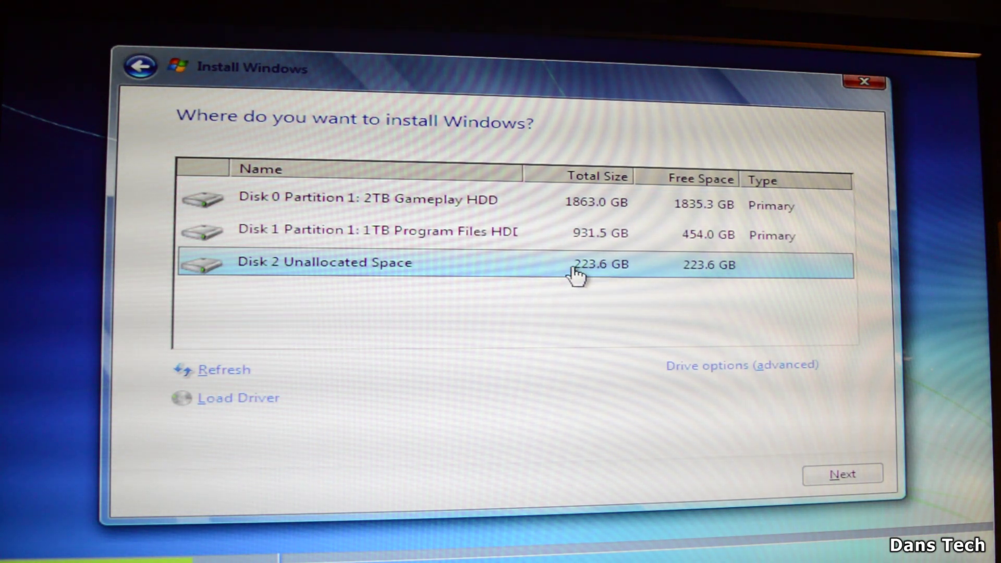
pyautogui.click(686, 356)
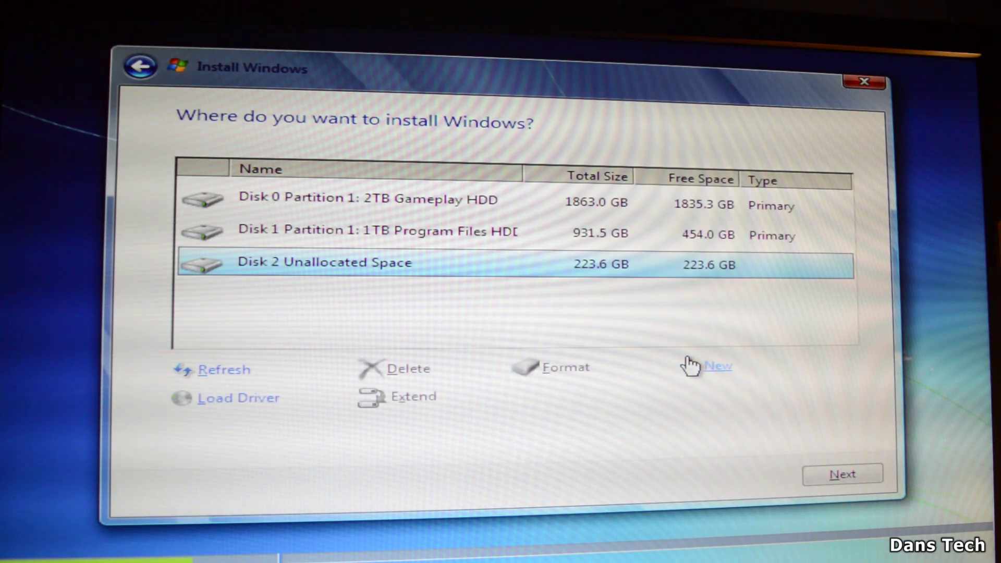
pyautogui.click(711, 368)
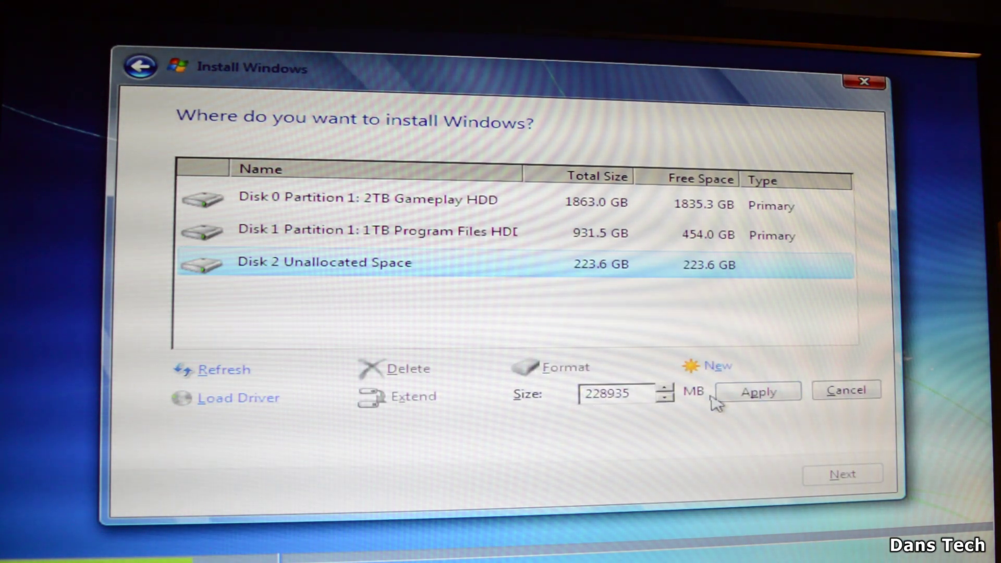
pyautogui.click(752, 399)
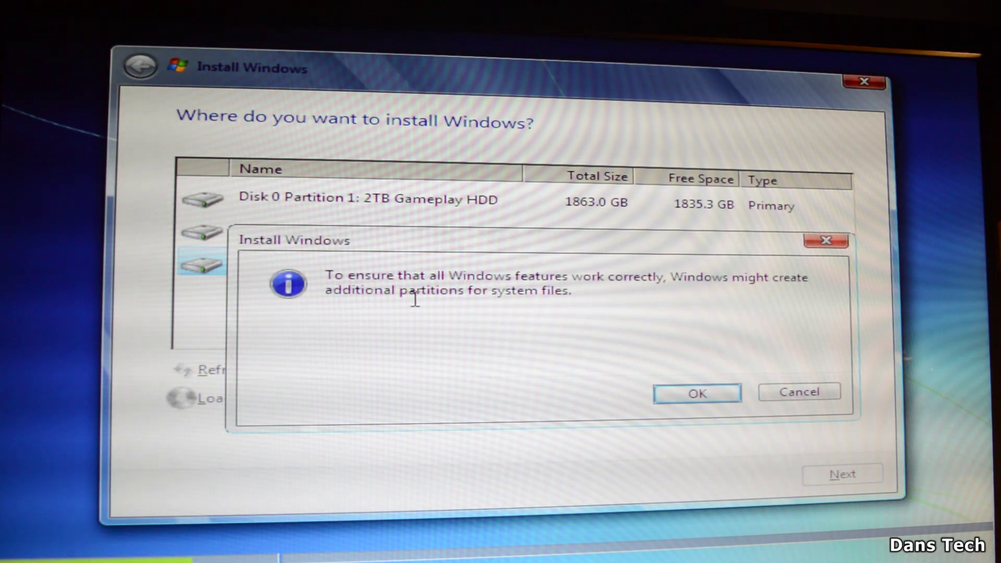
pyautogui.click(695, 398)
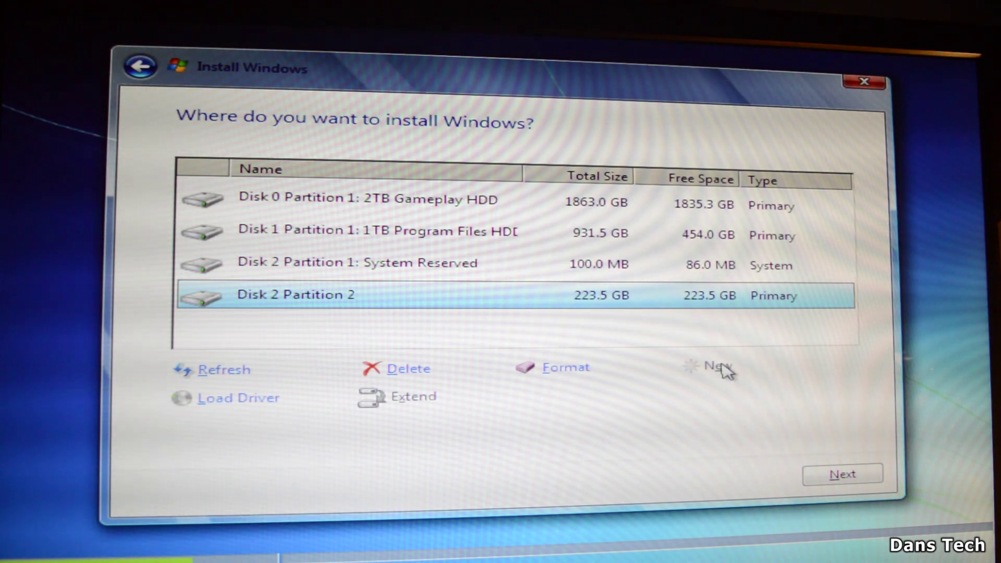
pyautogui.click(840, 474)
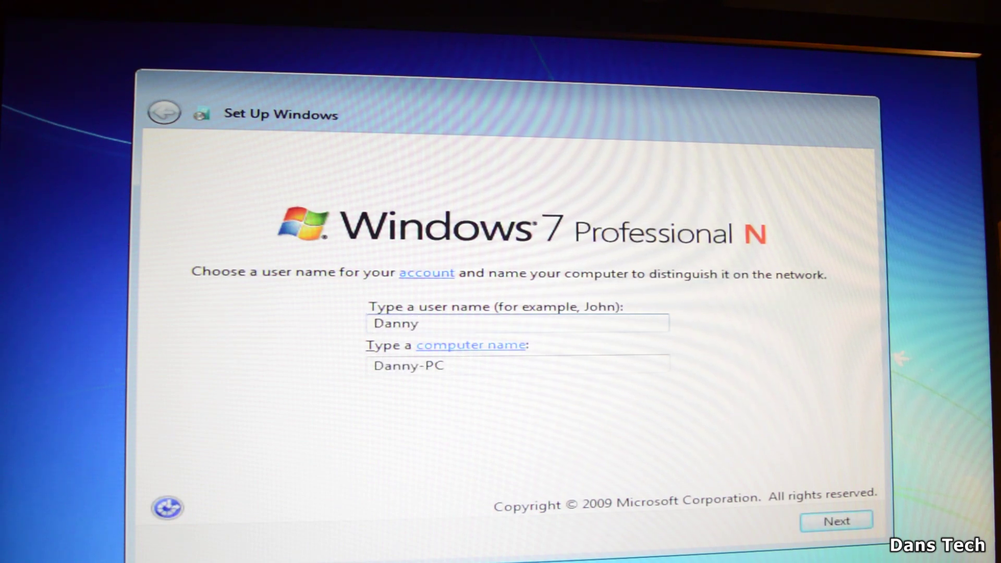
# Step: Keep the entered names, skip the password and product key, and choose important updates only
pyautogui.click(824, 522)
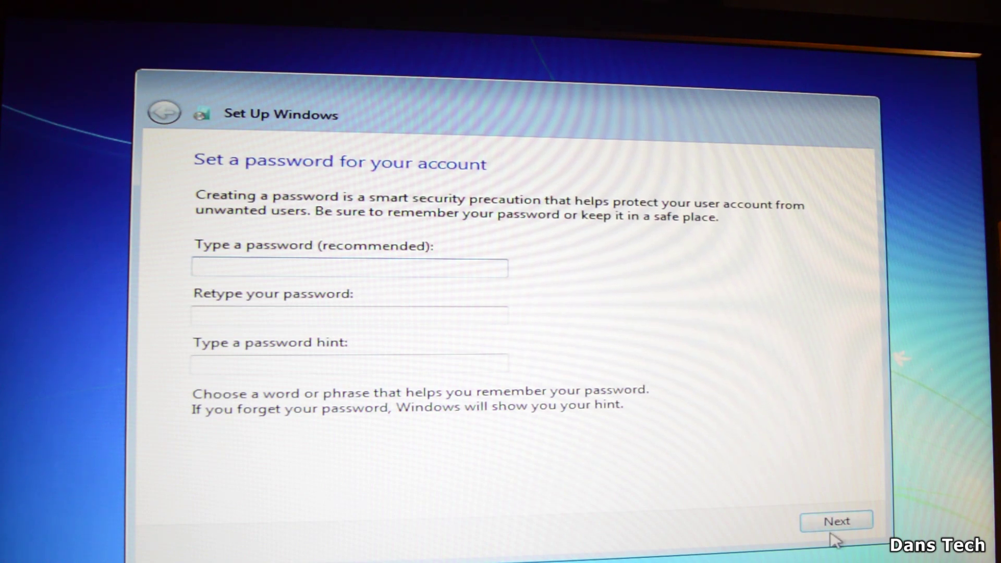
pyautogui.click(827, 528)
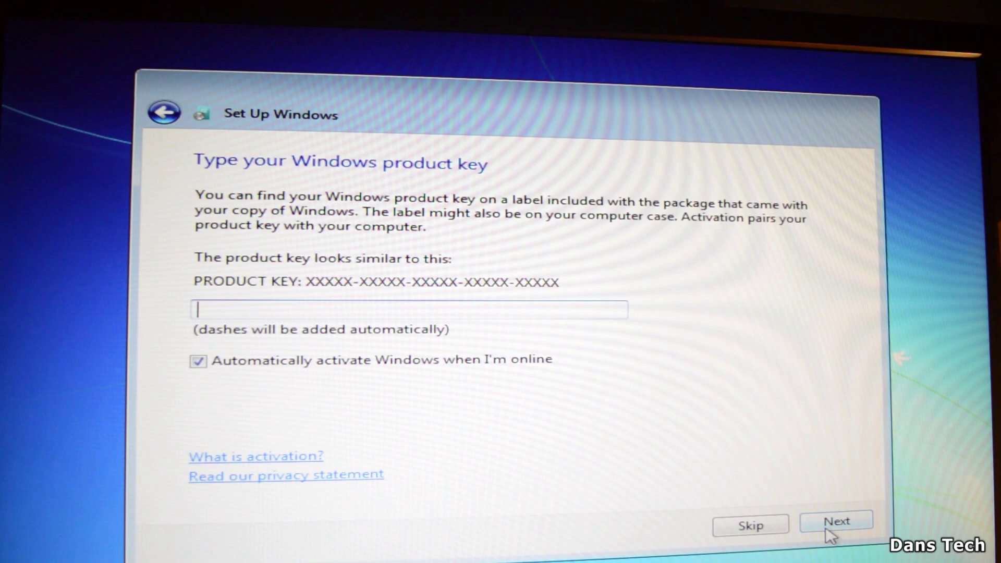
pyautogui.click(828, 524)
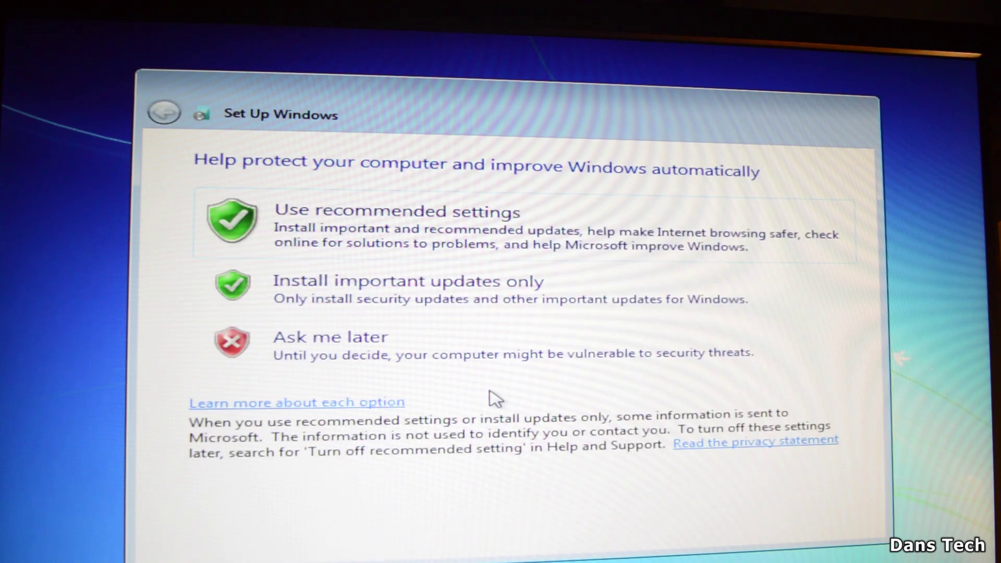
pyautogui.click(432, 281)
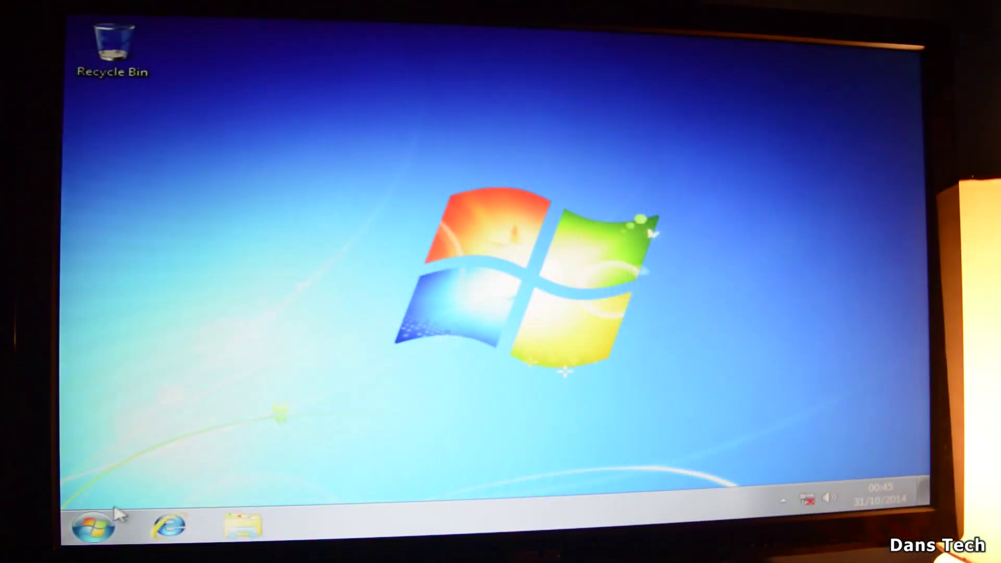
# Step: Check the partitions in Computer Management's Disk Management, then close it
pyautogui.click(78, 554)
pyautogui.write('COM')
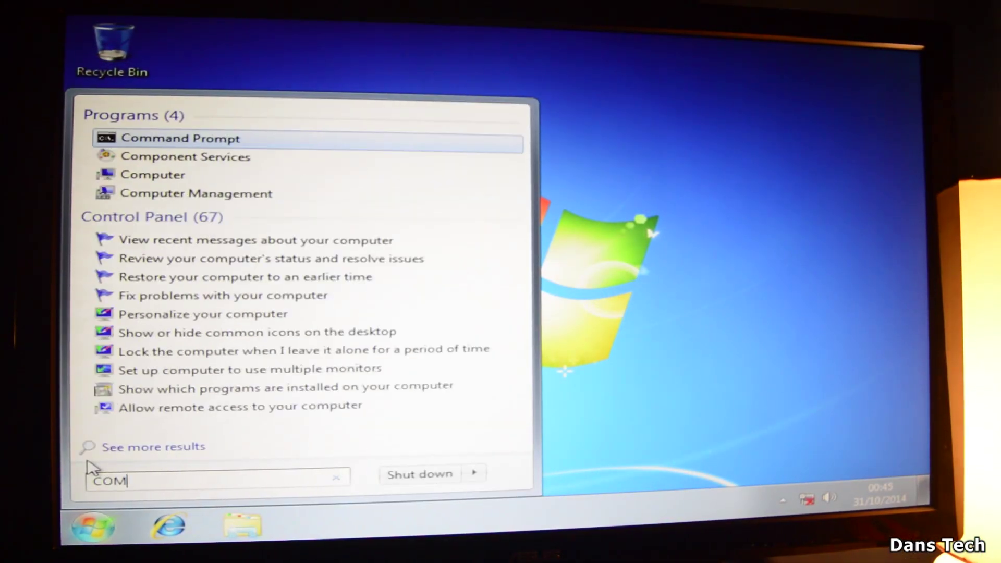
pyautogui.write('PUTER MAN')
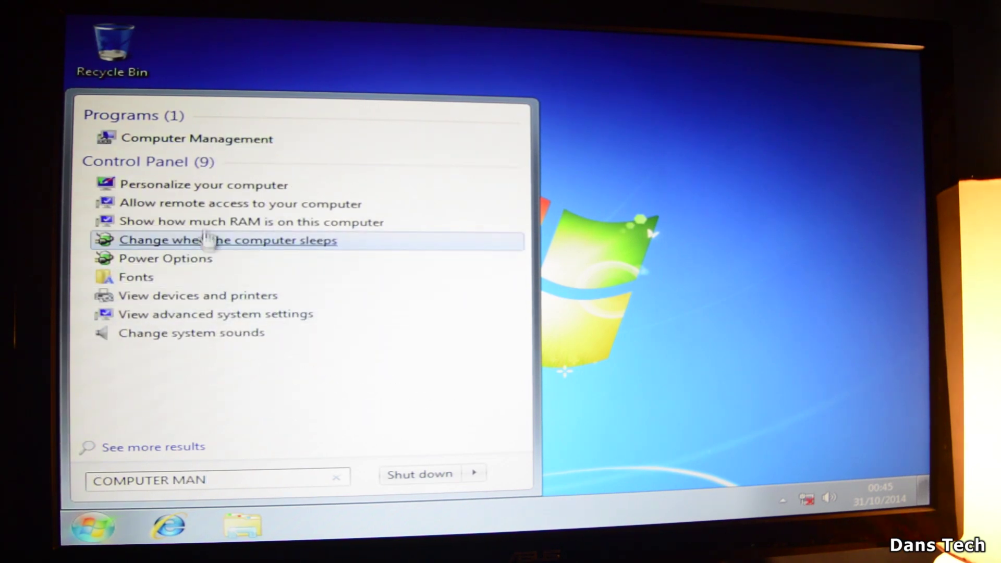
pyautogui.click(211, 150)
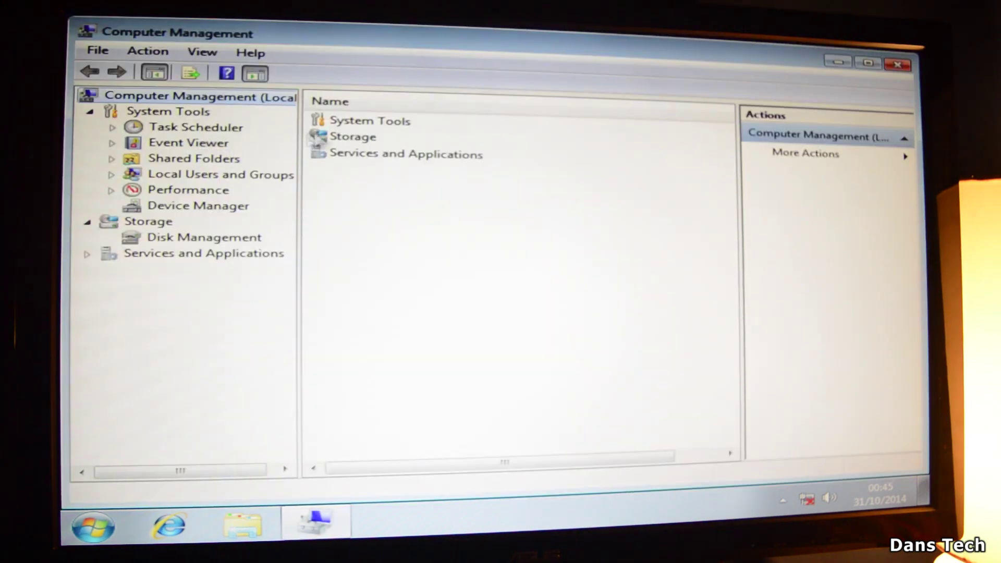
pyautogui.doubleClick(345, 136)
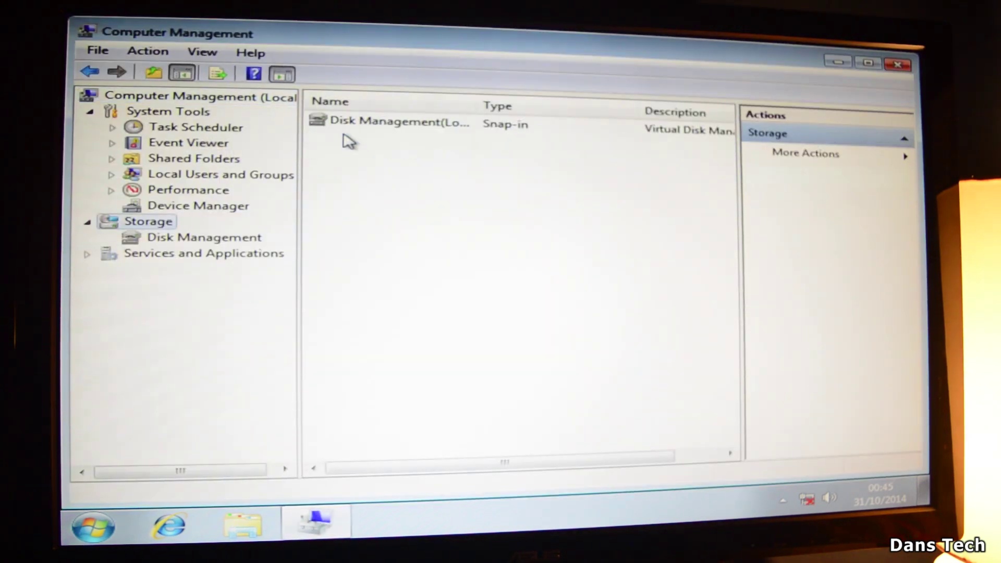
pyautogui.doubleClick(377, 121)
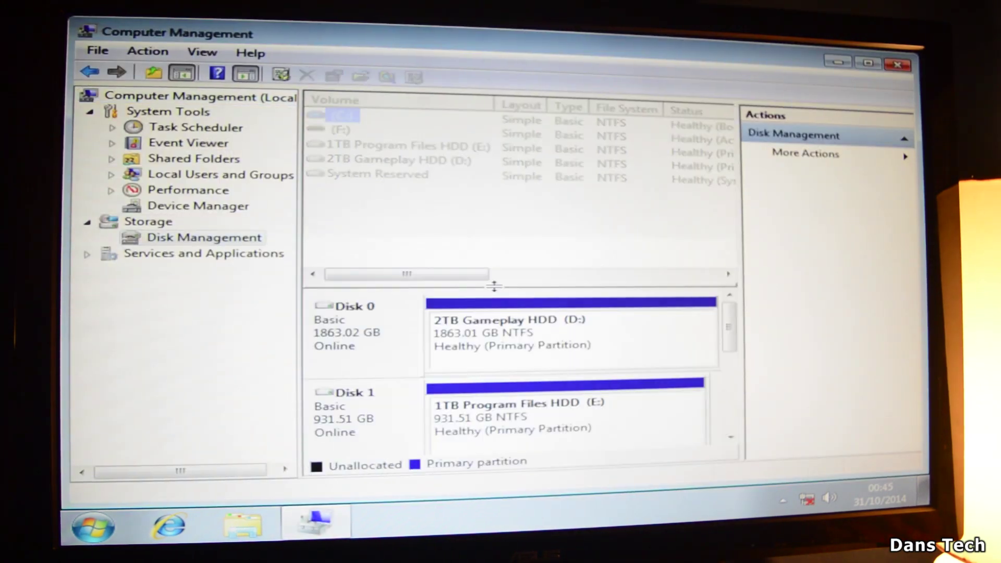
pyautogui.moveTo(730, 319); pyautogui.dragTo(735, 350)
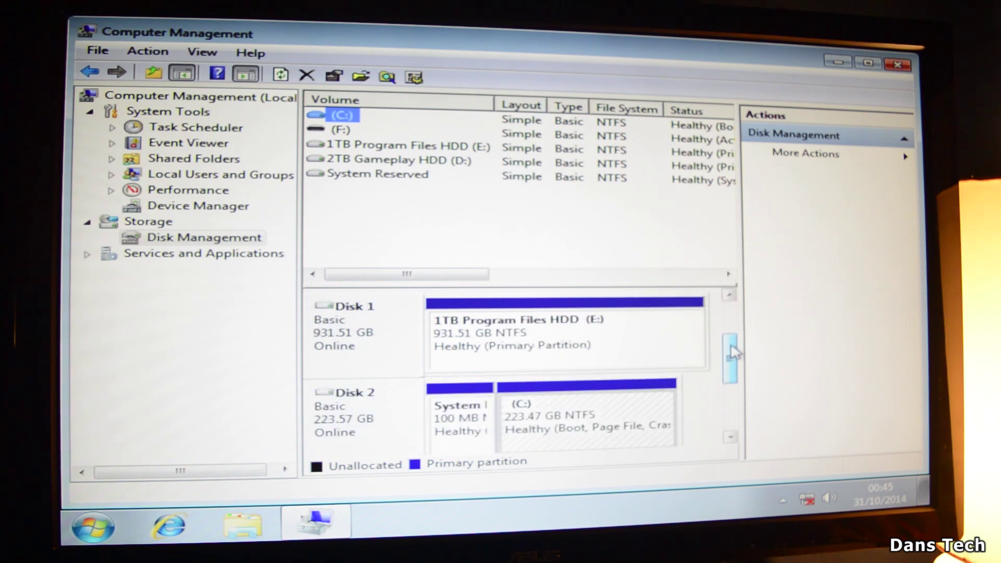
pyautogui.click(898, 65)
# Step: View the drives in Computer, select 1TB Program Files HDD (E:), and reopen Disk Management
pyautogui.press('super')
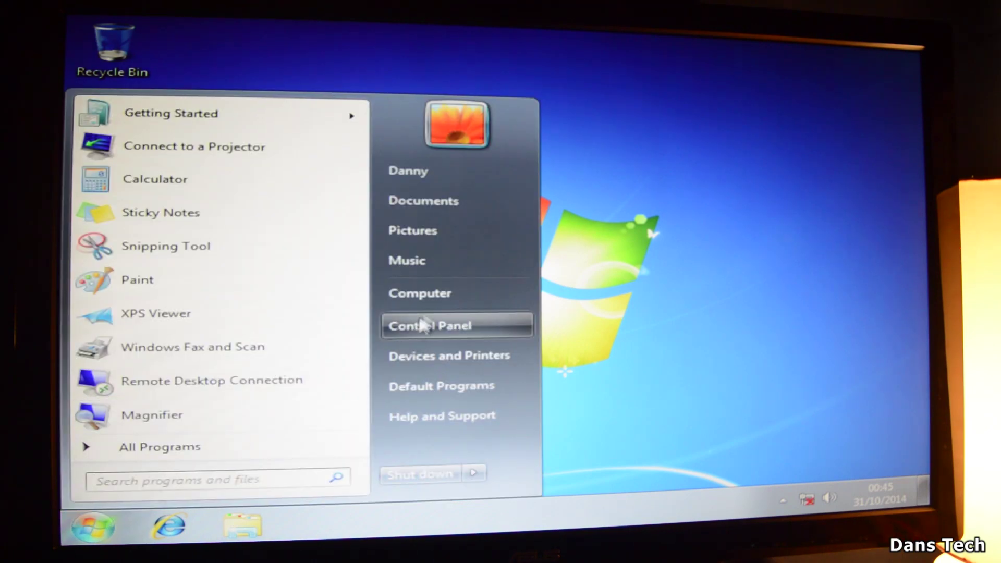
pyautogui.click(436, 292)
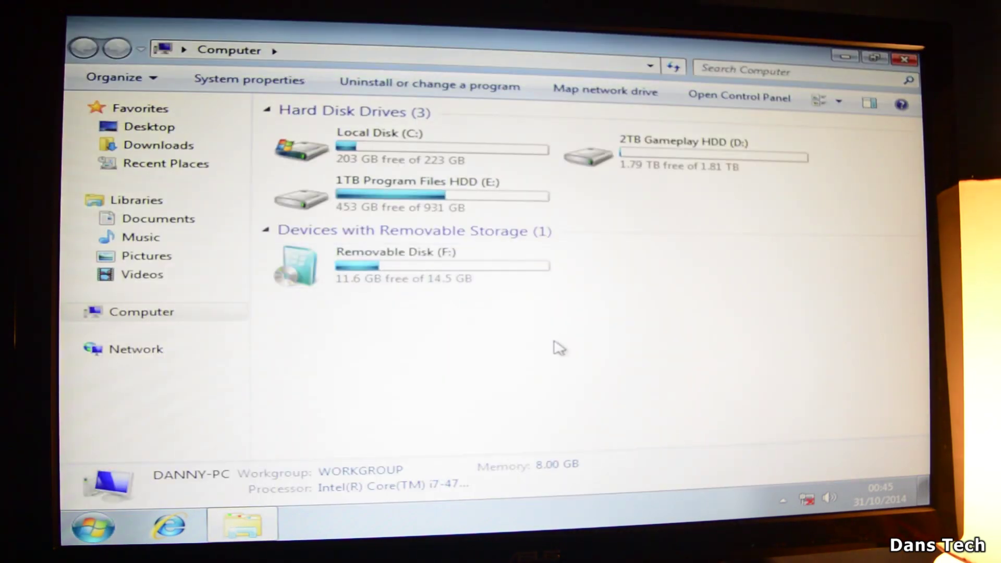
pyautogui.click(406, 204)
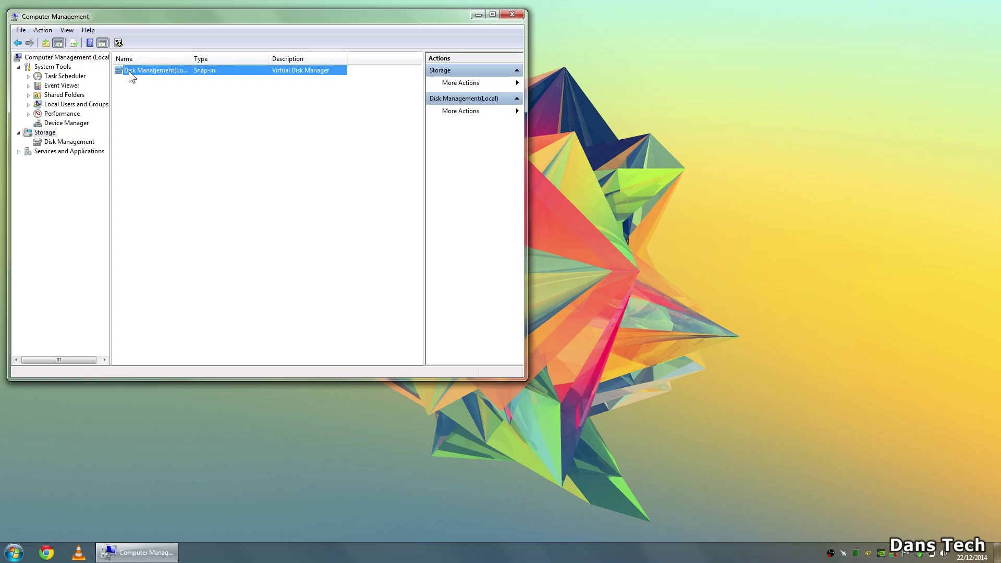
pyautogui.doubleClick(130, 71)
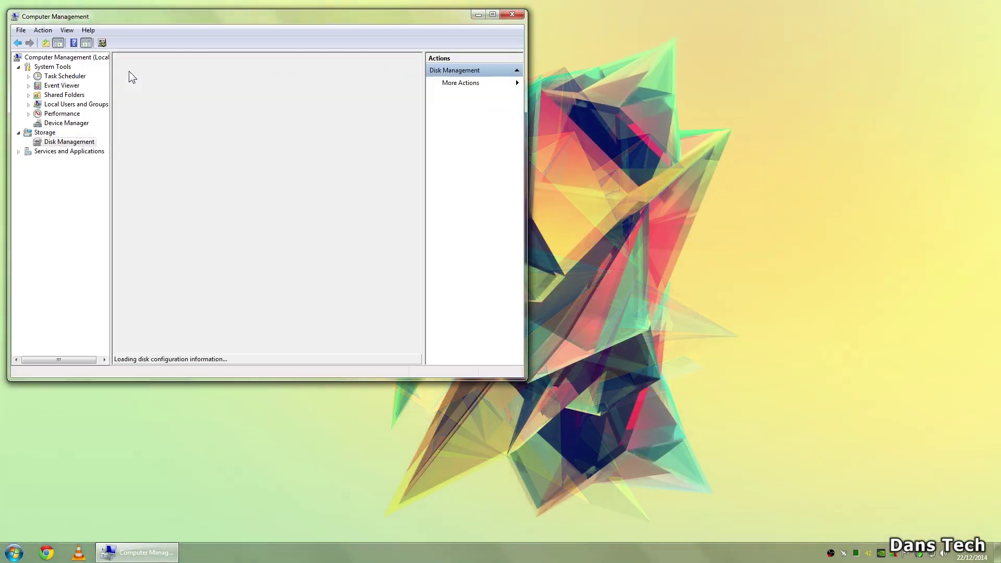
# Step: Create a New Simple Volume on Disk 3: full 114471 MB, letter F, NTFS quick format
pyautogui.moveTo(163, 18); pyautogui.dragTo(336, 27)
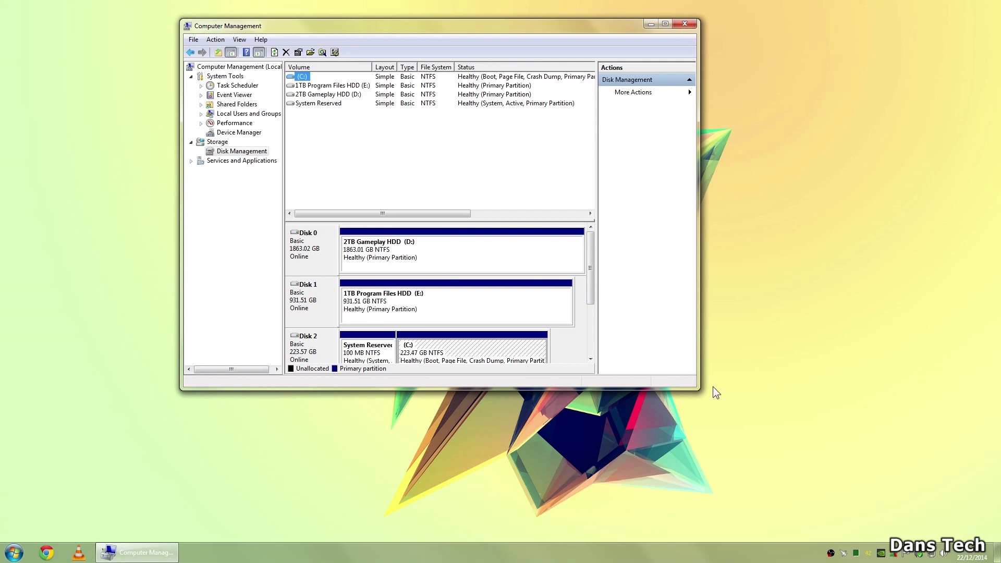
pyautogui.moveTo(698, 389); pyautogui.dragTo(886, 499)
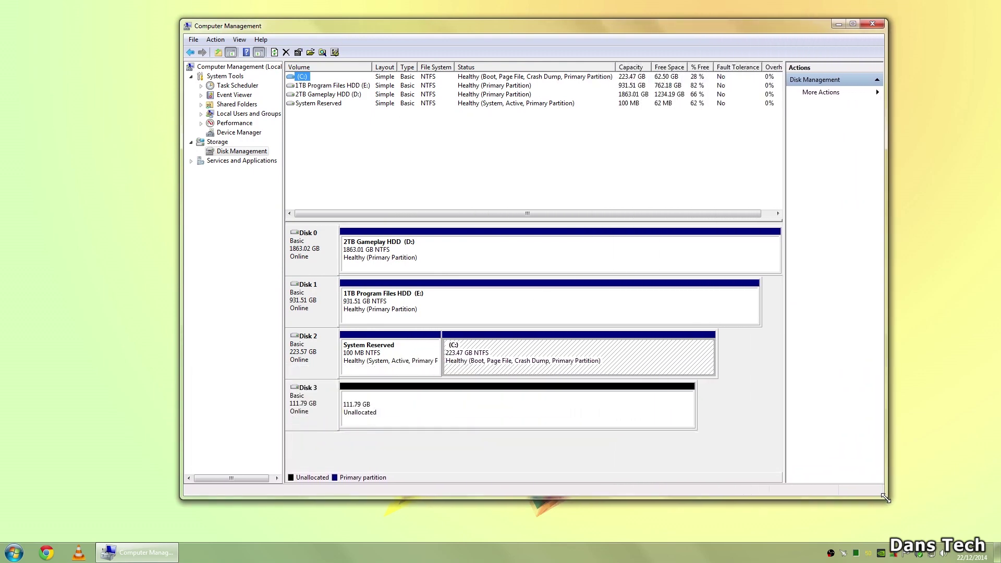
pyautogui.click(396, 397)
pyautogui.rightClick(397, 396)
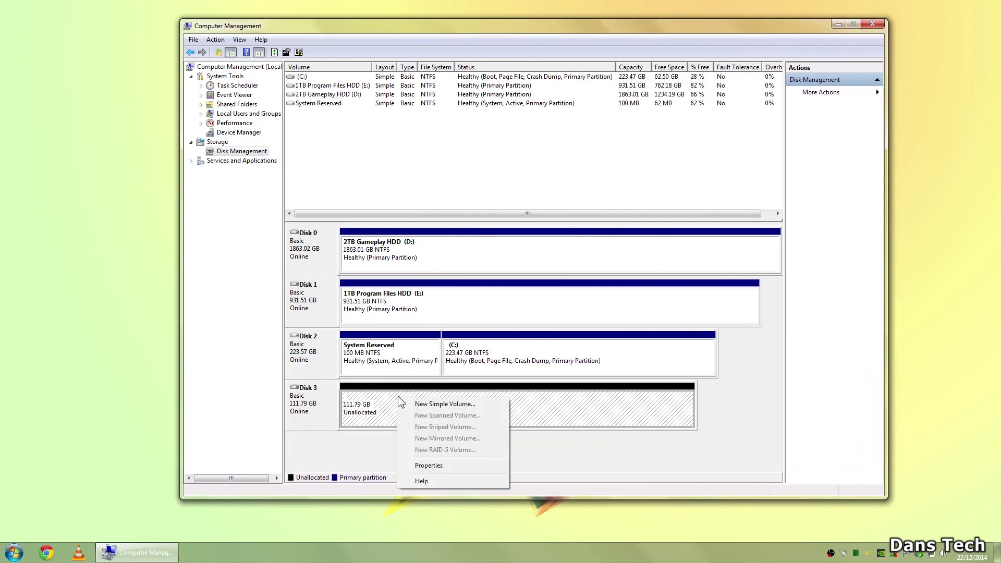
pyautogui.click(451, 404)
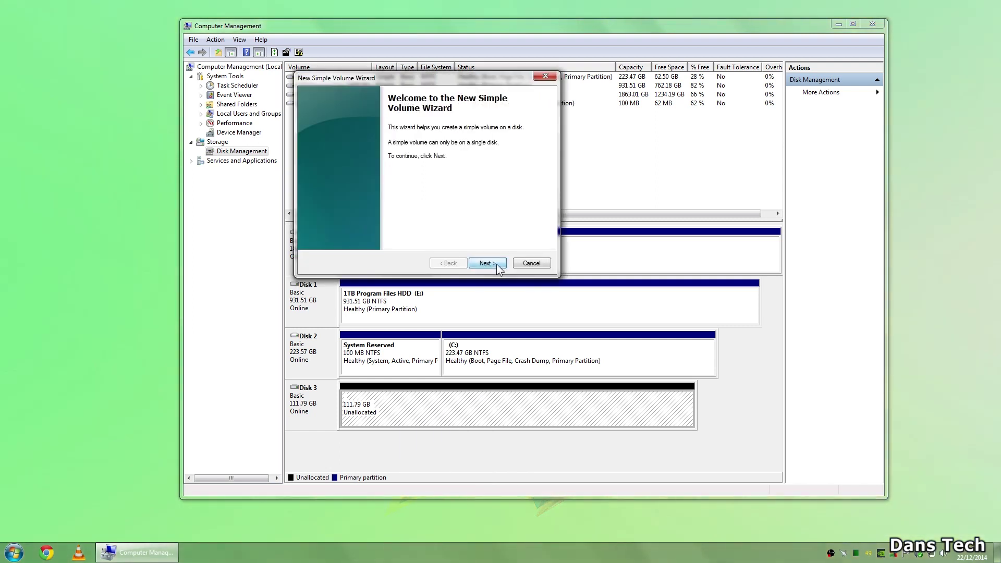
pyautogui.click(490, 264)
pyautogui.click(485, 264)
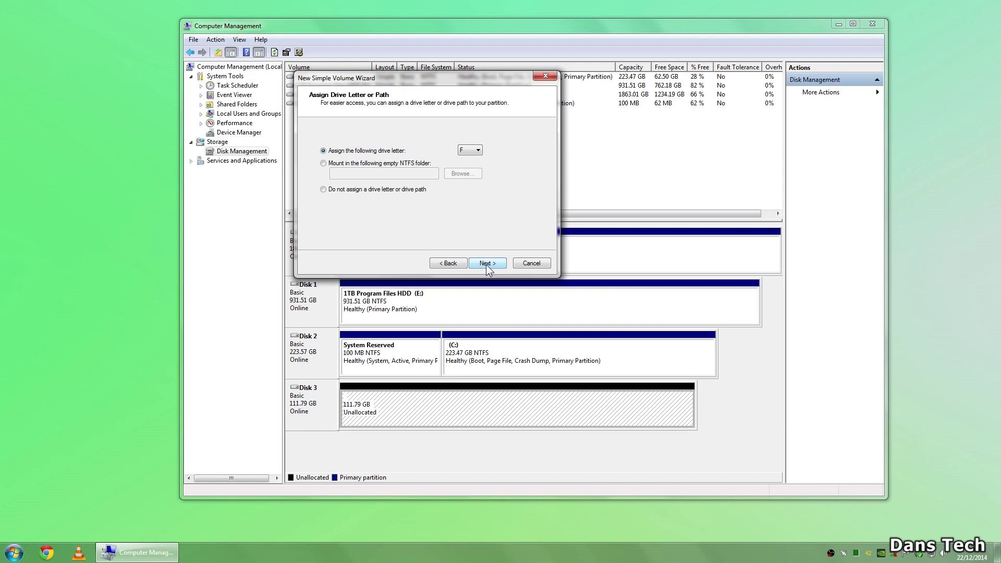
pyautogui.click(487, 264)
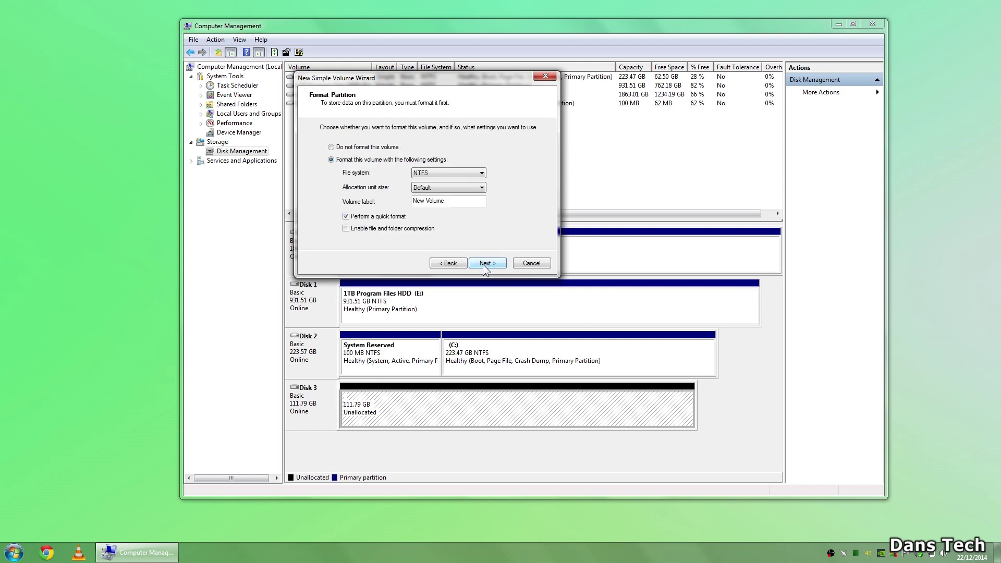
pyautogui.click(486, 264)
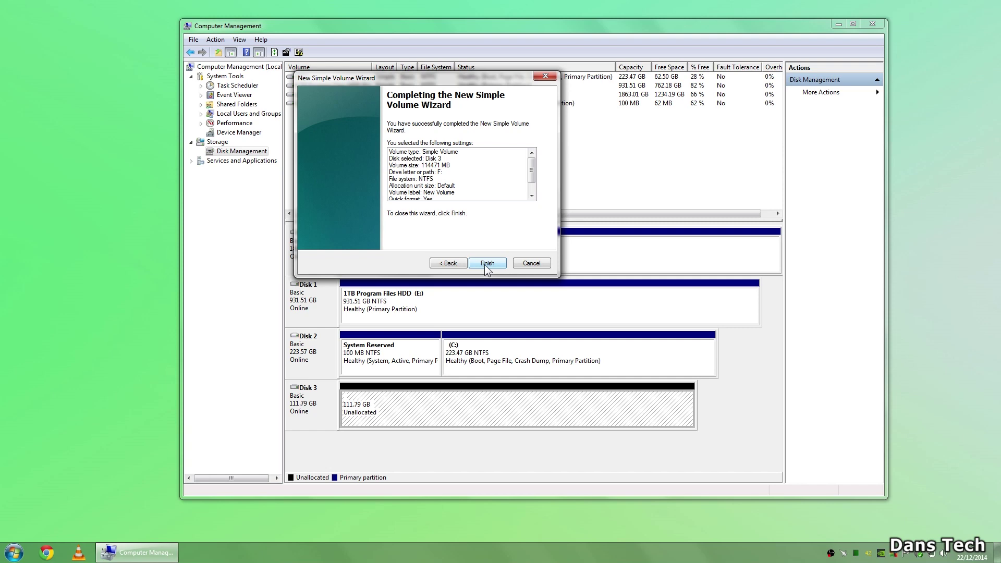
pyautogui.click(485, 264)
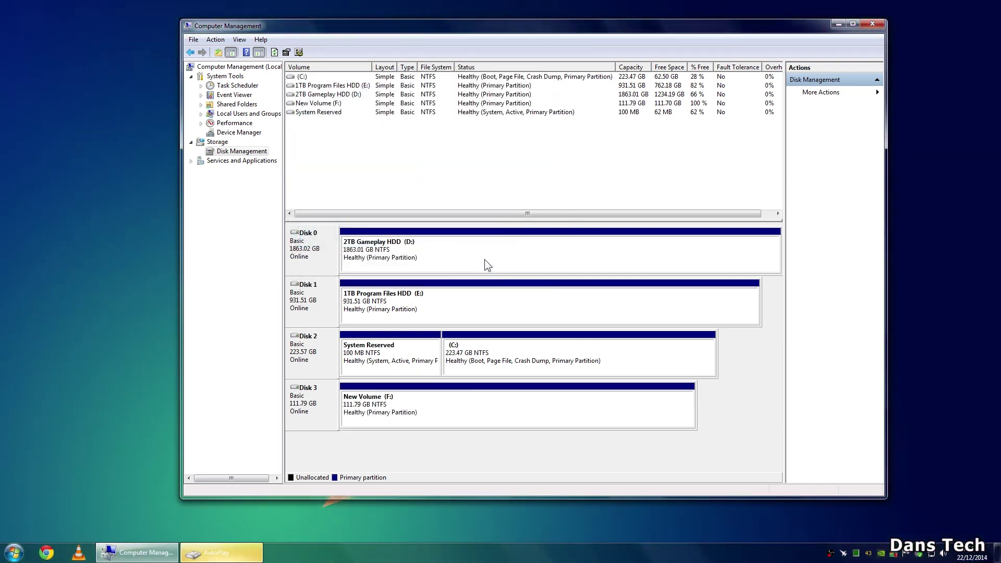
# Step: Open the new F: drive from AutoPlay and check it in the Computer drive list
pyautogui.click(219, 556)
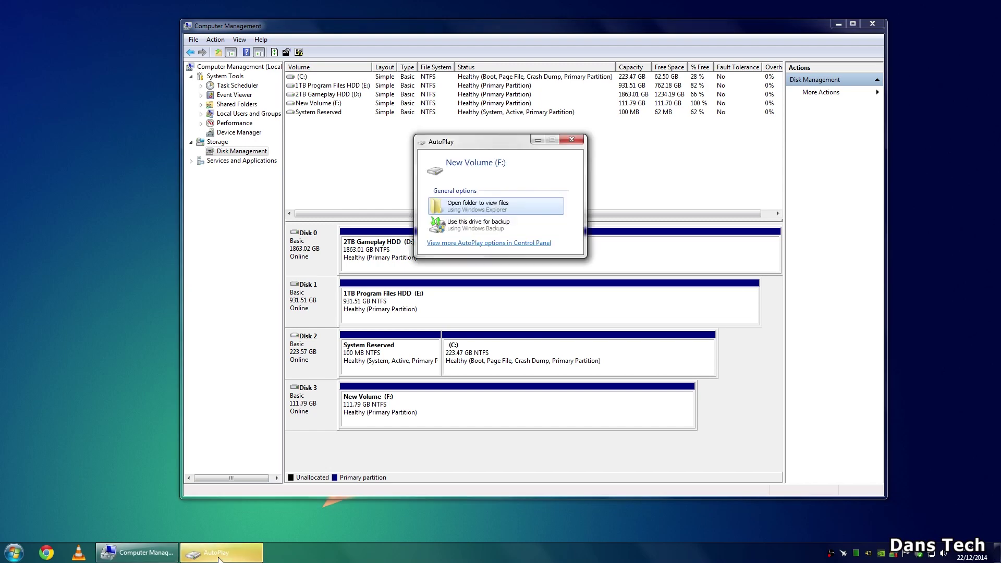
pyautogui.click(469, 206)
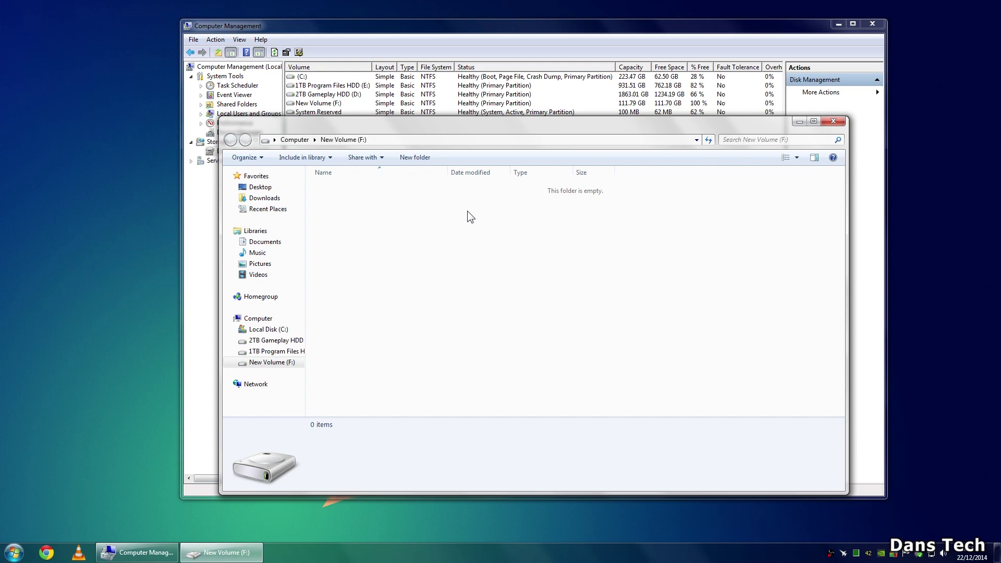
pyautogui.click(295, 139)
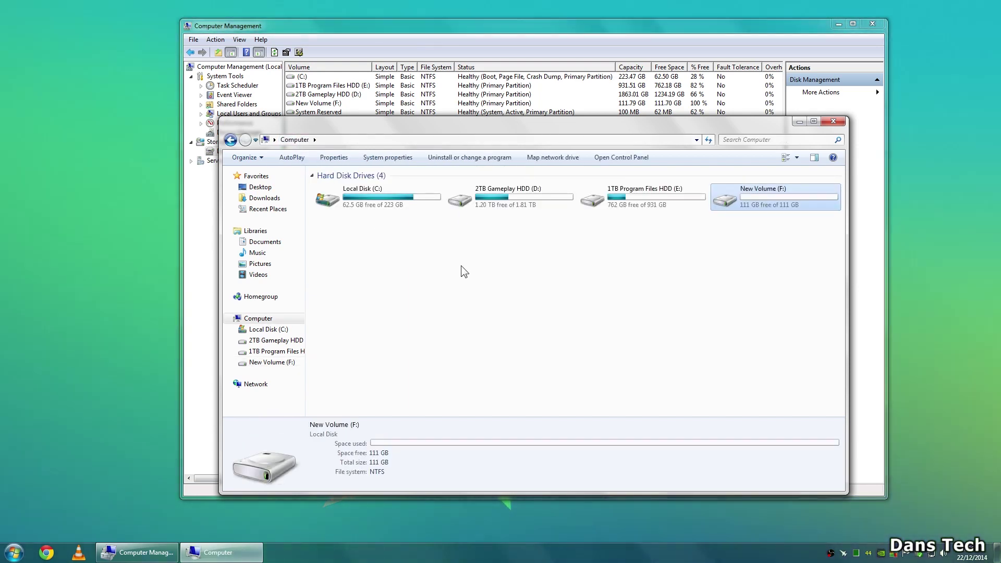
pyautogui.click(463, 270)
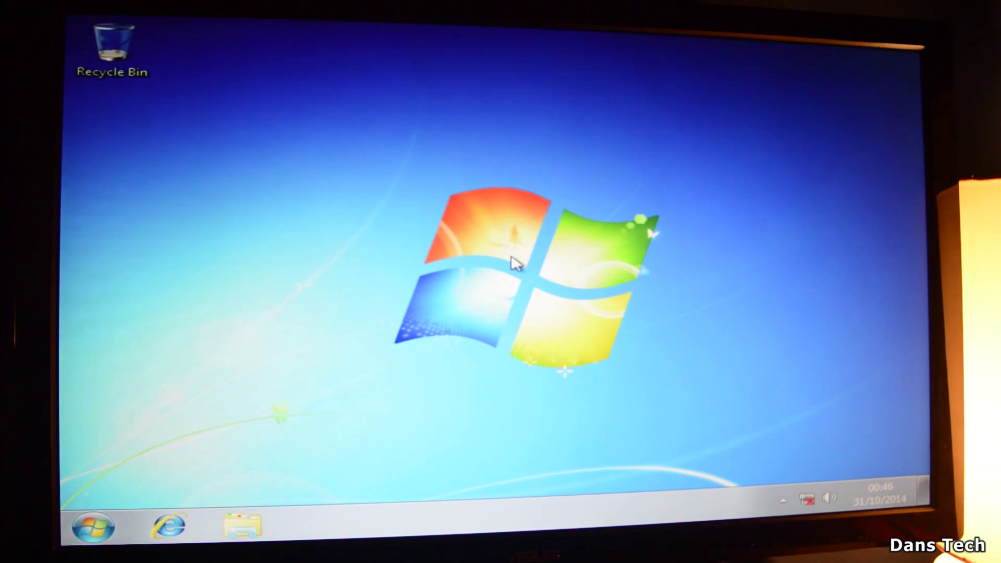
# Step: Set Screen resolution to 1920 × 1080, keep the changes, and close the settings window
pyautogui.rightClick(521, 267)
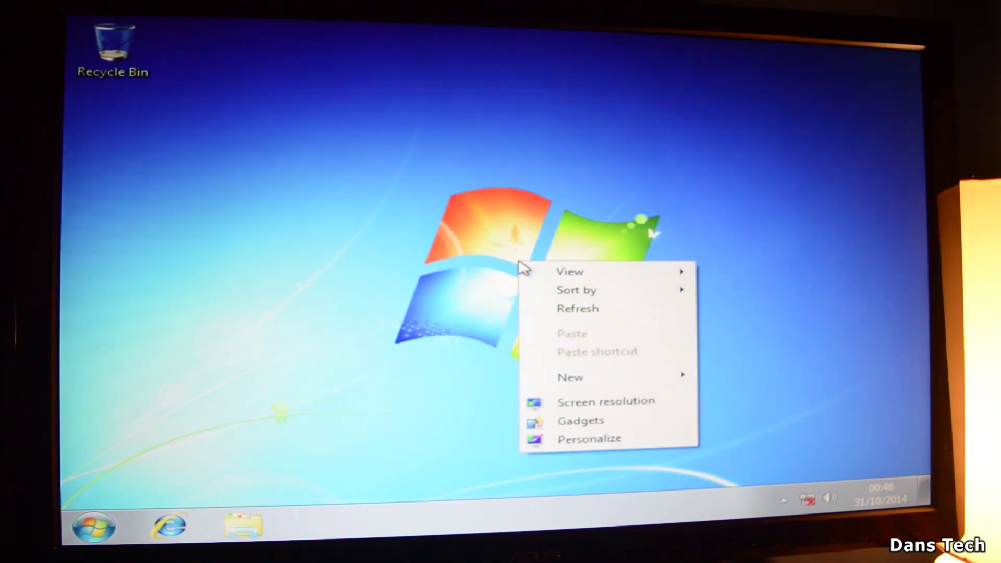
pyautogui.click(591, 402)
pyautogui.click(394, 271)
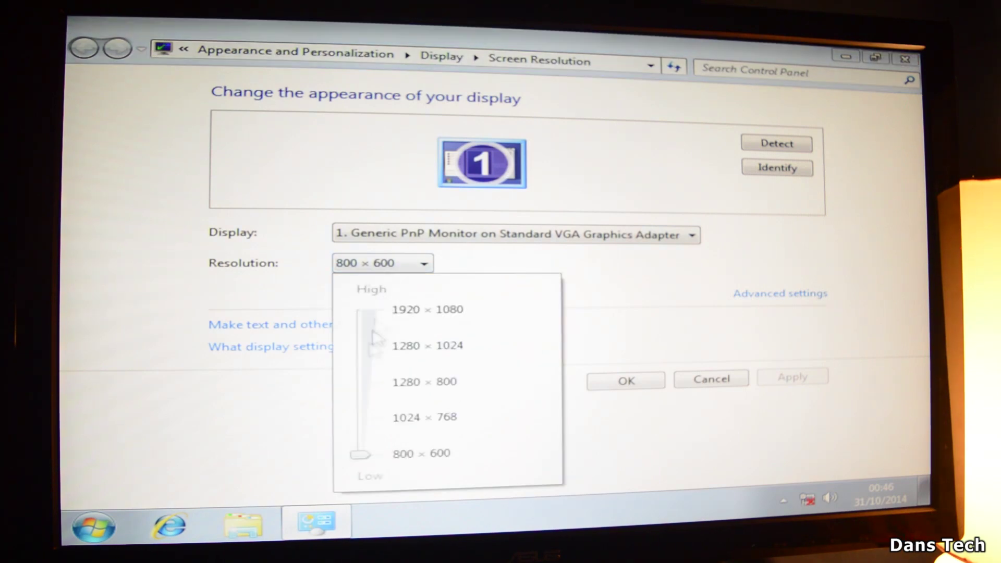
pyautogui.moveTo(369, 454); pyautogui.dragTo(364, 330)
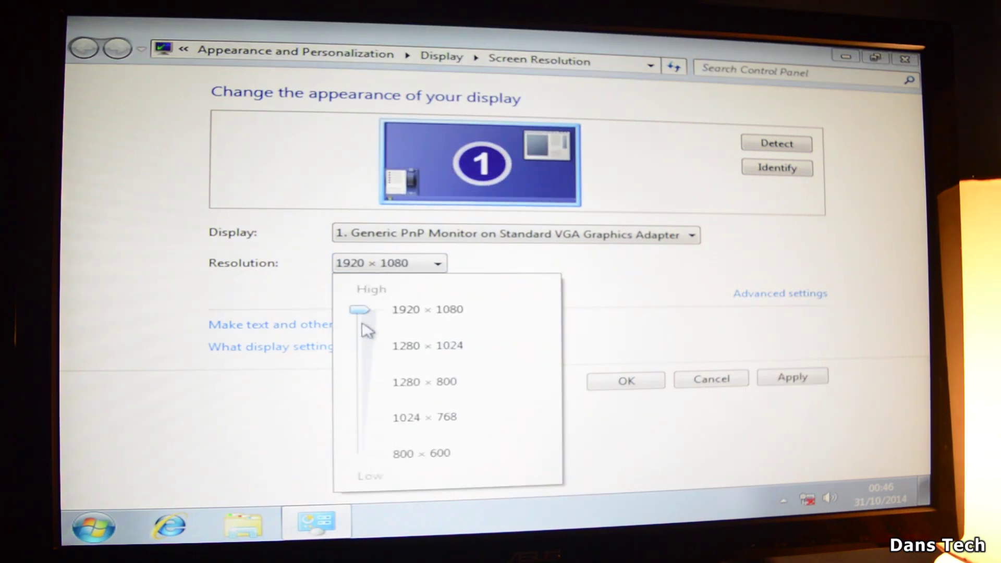
pyautogui.click(417, 272)
pyautogui.click(628, 384)
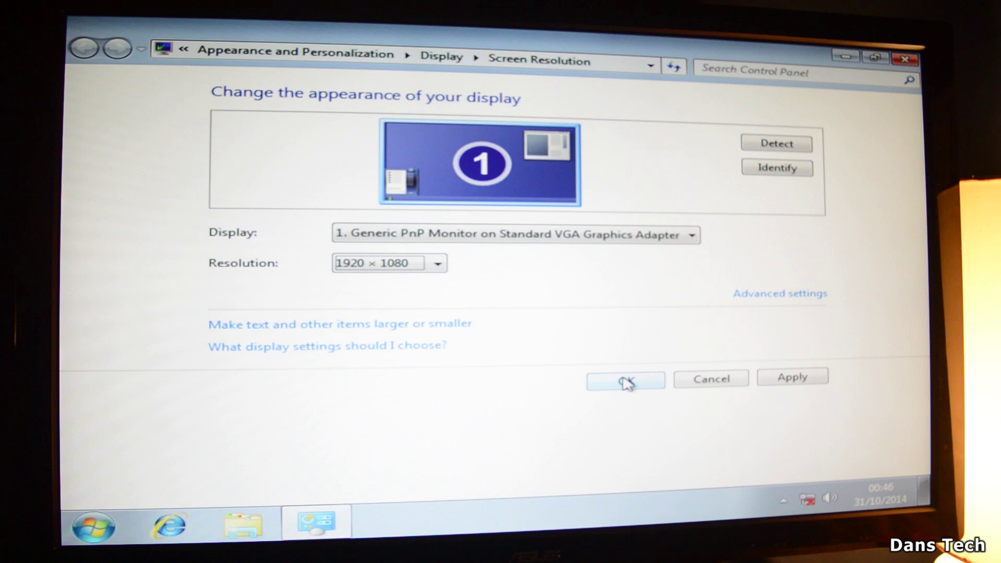
pyautogui.click(816, 382)
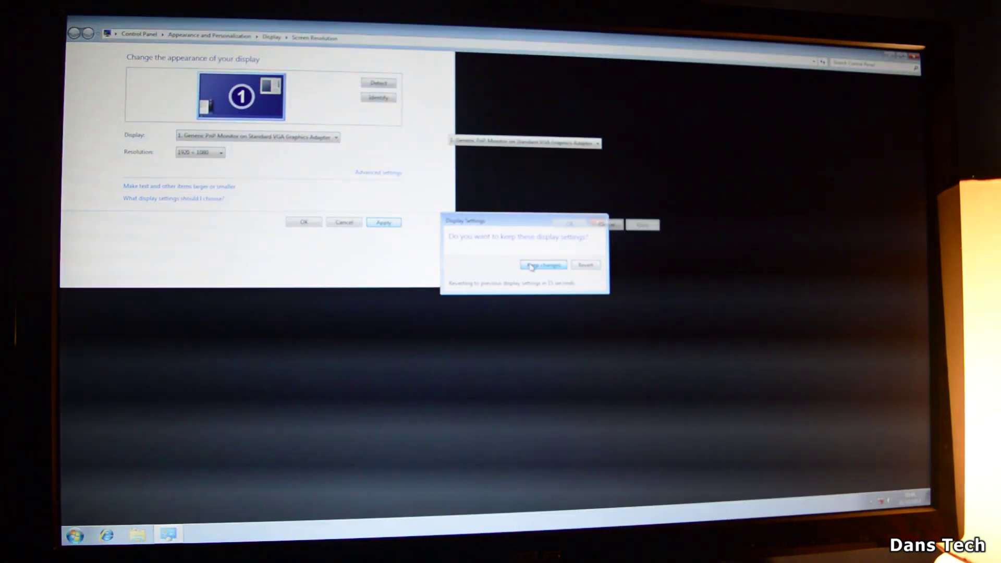
pyautogui.click(529, 266)
pyautogui.moveTo(567, 45); pyautogui.dragTo(514, 71)
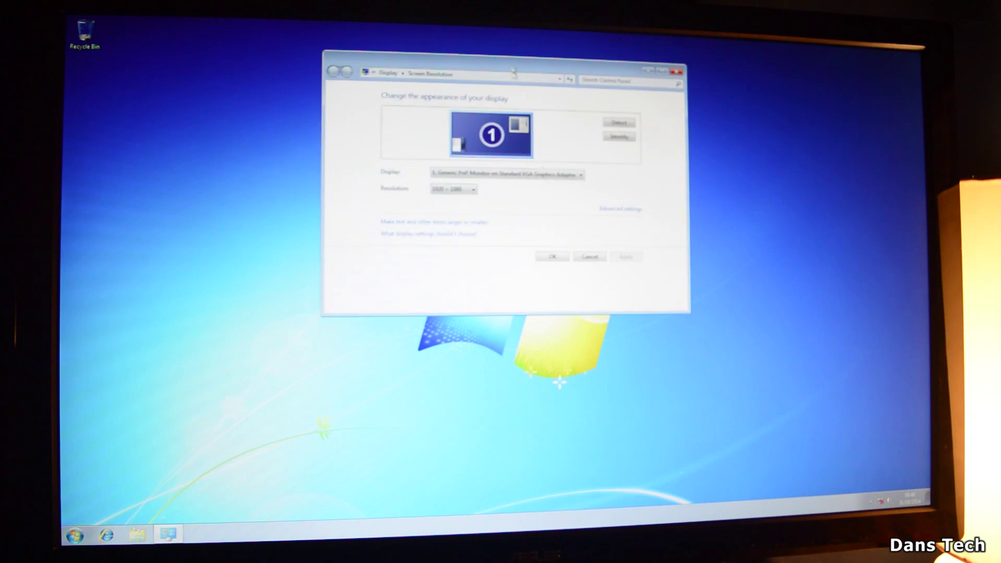
pyautogui.click(552, 257)
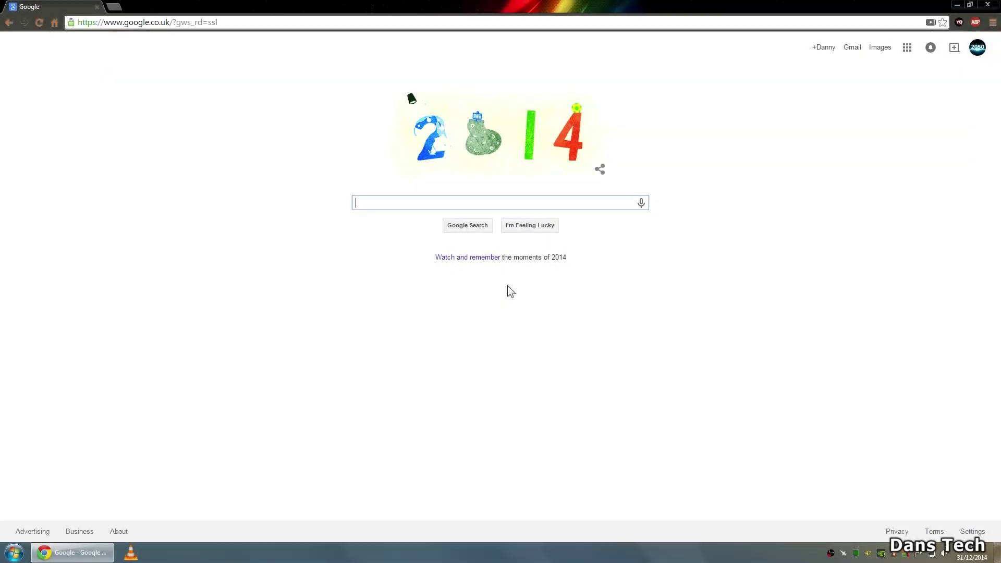
# Step: Find the GA-Z97X-SLI support page and list Driver downloads for Windows 7 64bit
pyautogui.write('Gigabyte ')
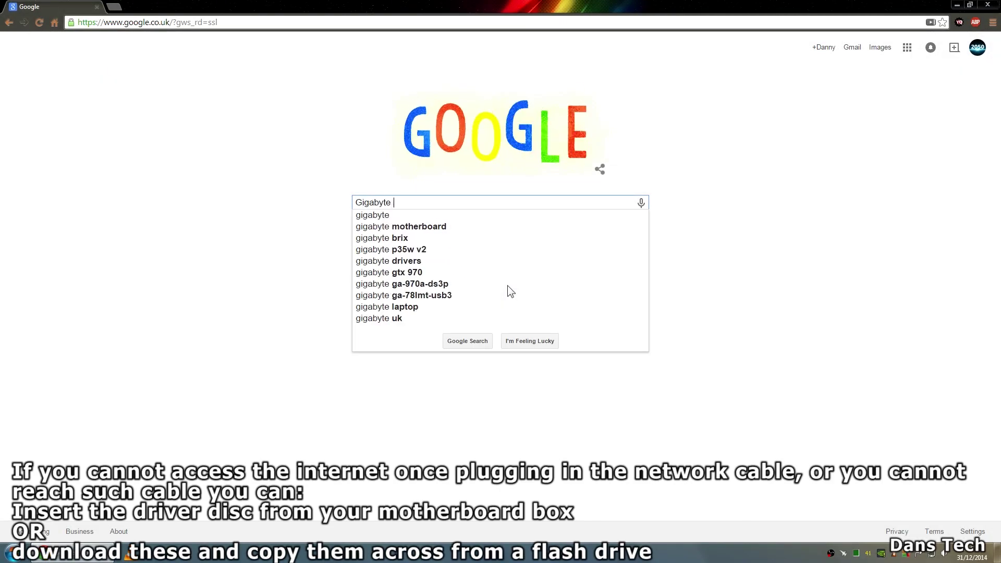
pyautogui.write('Ga-Z97')
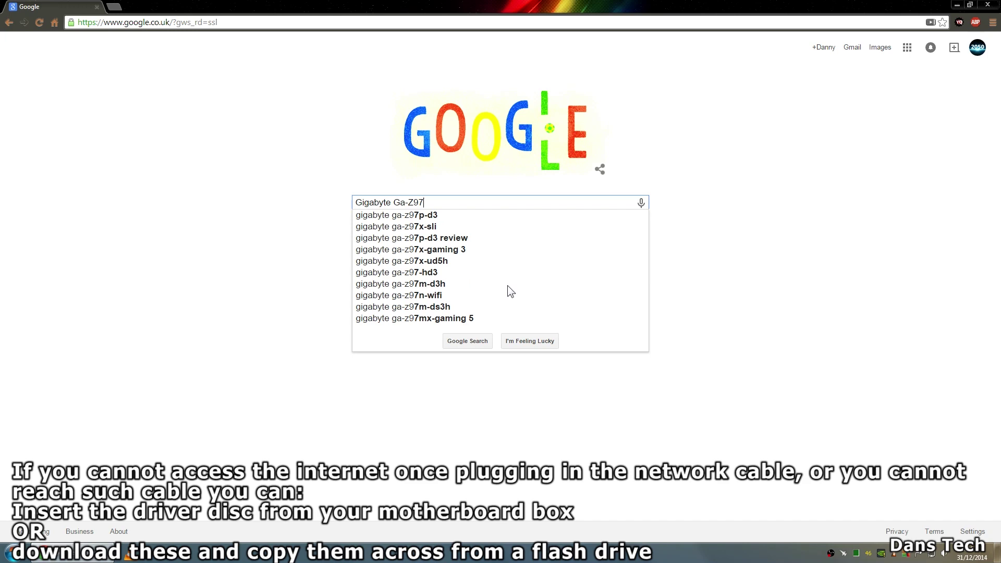
pyautogui.write('X')
pyautogui.press('Down')
pyautogui.press('Return')
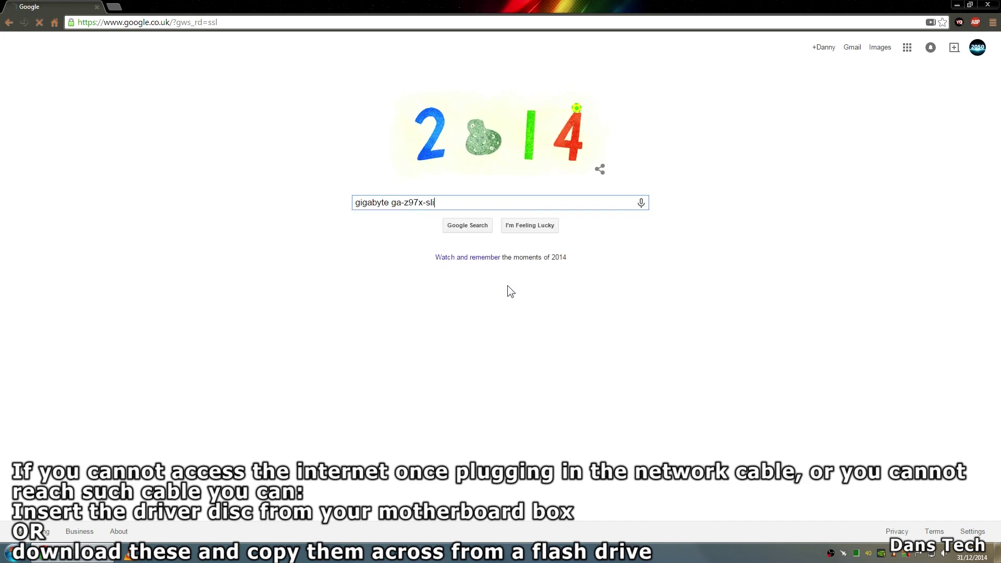
pyautogui.click(149, 127)
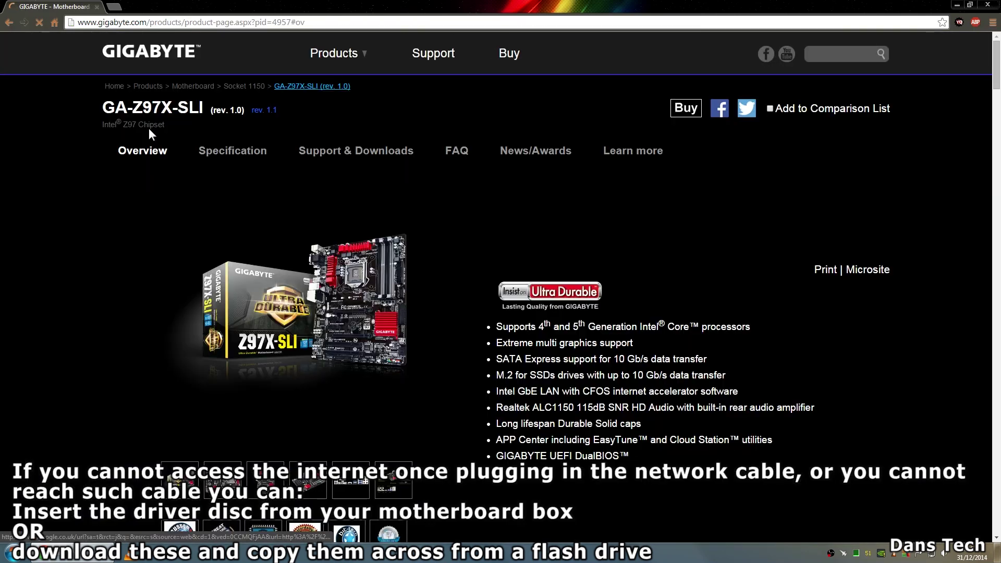
pyautogui.click(364, 153)
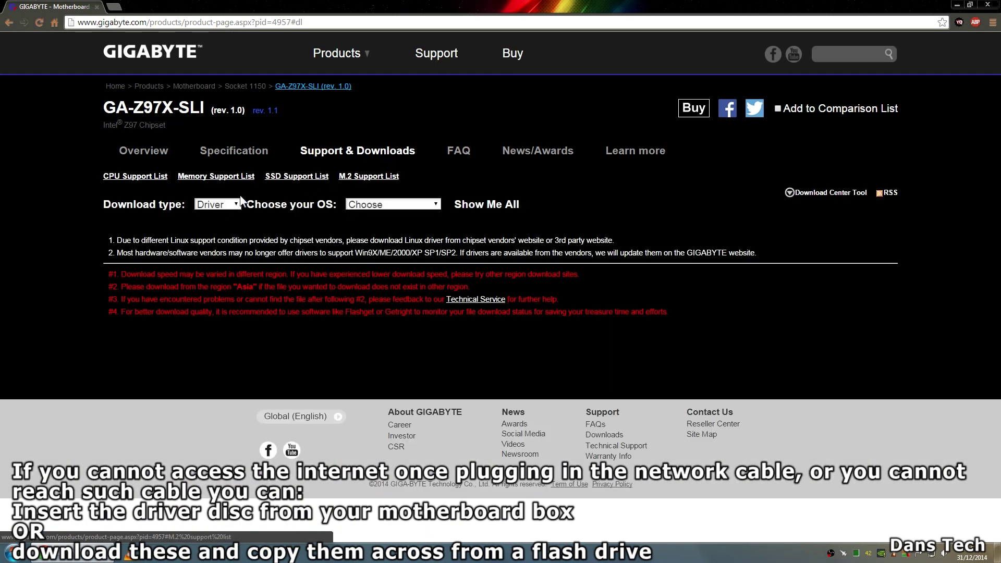
pyautogui.click(219, 205)
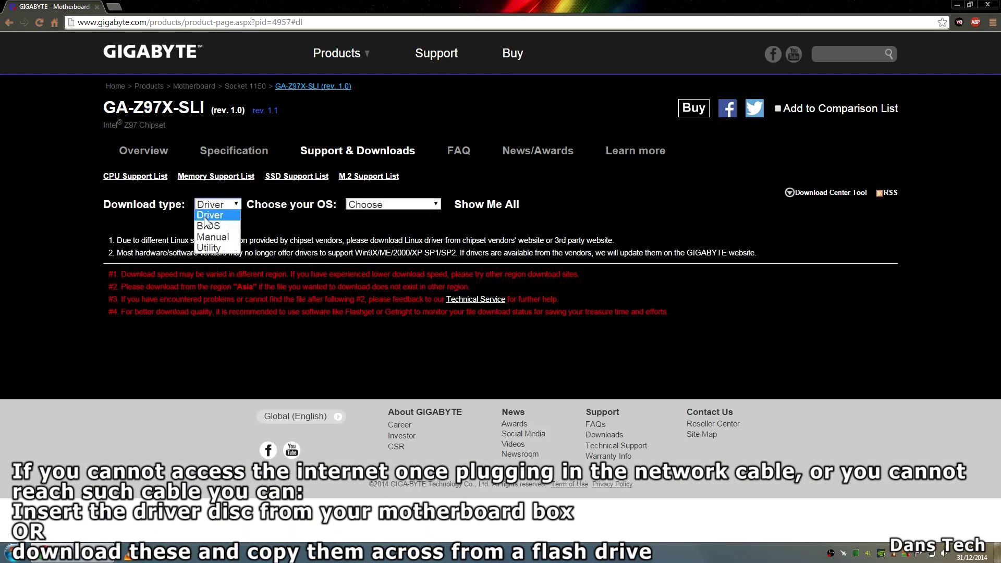
pyautogui.click(209, 217)
pyautogui.click(403, 204)
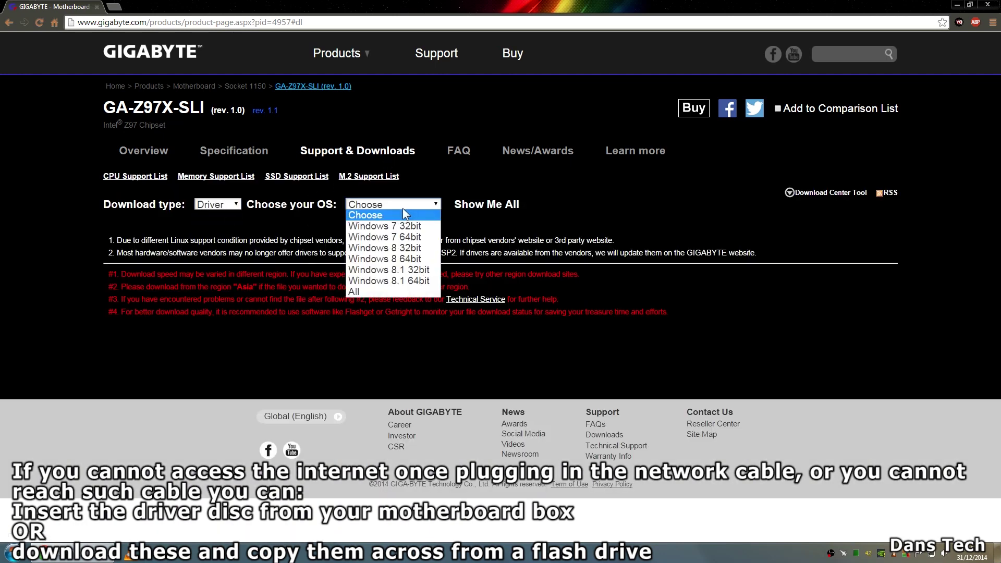
pyautogui.click(425, 236)
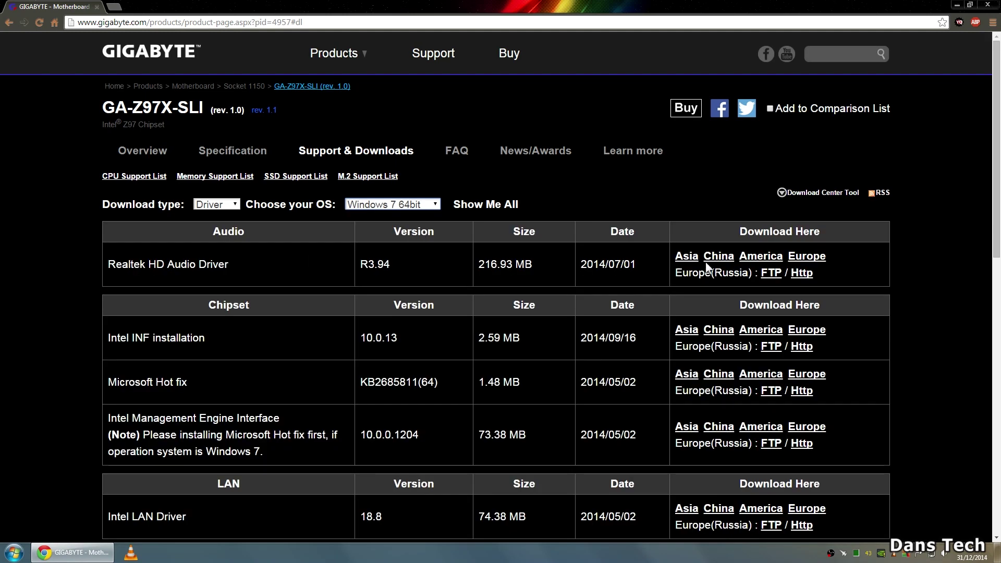
# Step: Download the Realtek audio, Intel INF, hotfix, Intel ME, LAN, RST 13.1.0.1058 and SATA Preinstall drivers
pyautogui.click(807, 256)
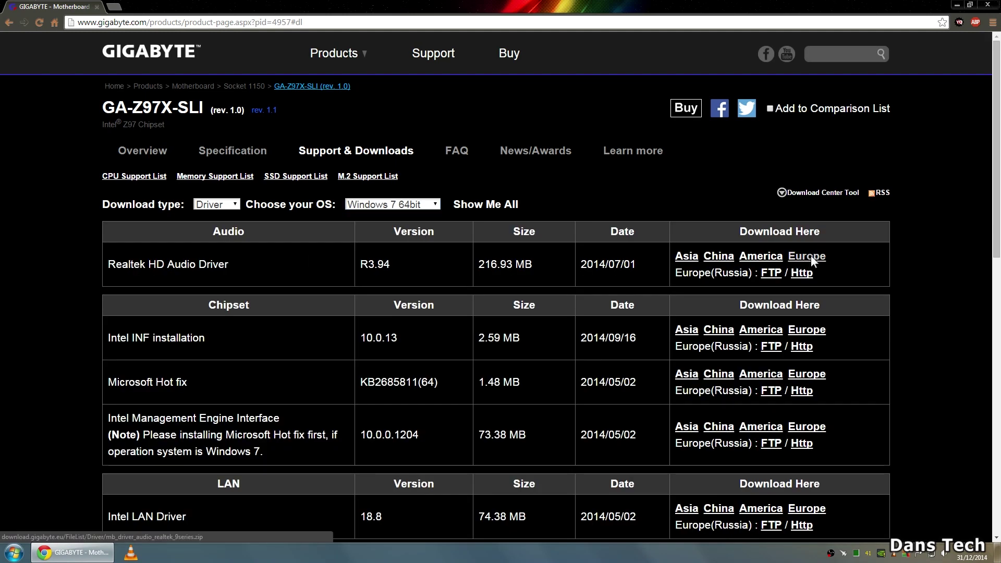
pyautogui.click(807, 330)
pyautogui.click(807, 374)
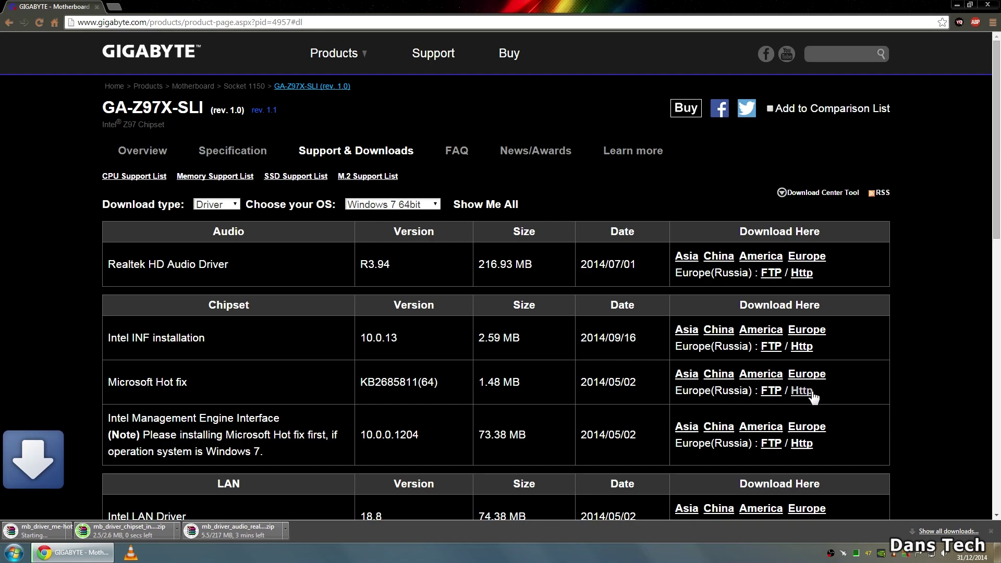
pyautogui.click(807, 427)
pyautogui.click(807, 508)
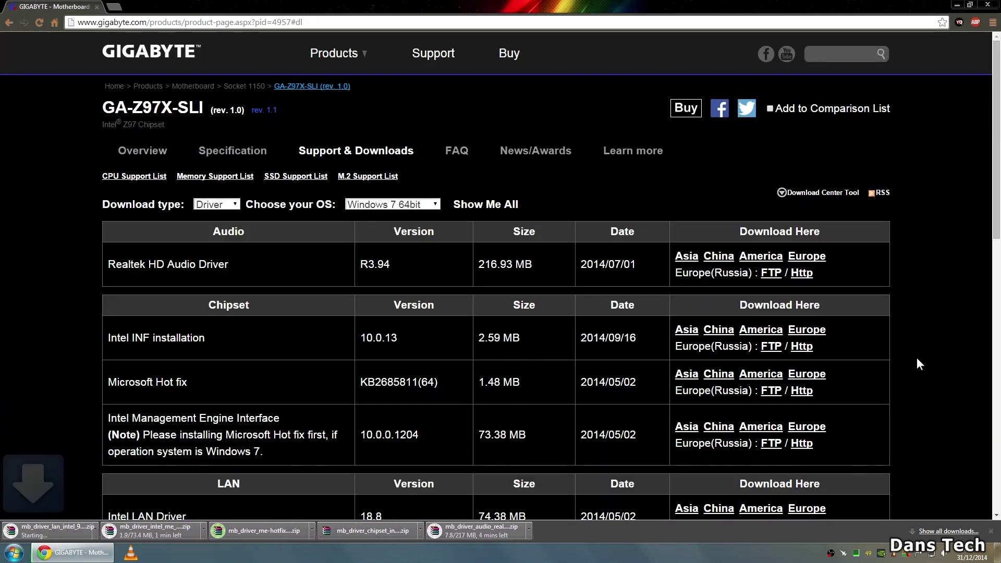
pyautogui.scroll(-8, 917, 357)
pyautogui.click(807, 184)
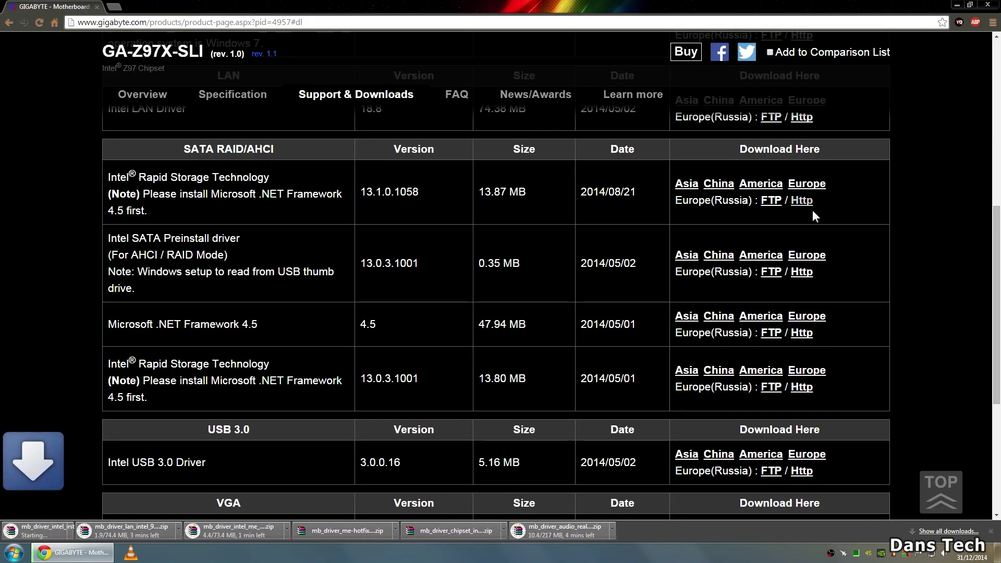
pyautogui.click(806, 256)
# Step: Download the remaining Intel and .NET packages and extract mb_driver_intel_irst_13.1.zip to its own folder
pyautogui.click(807, 316)
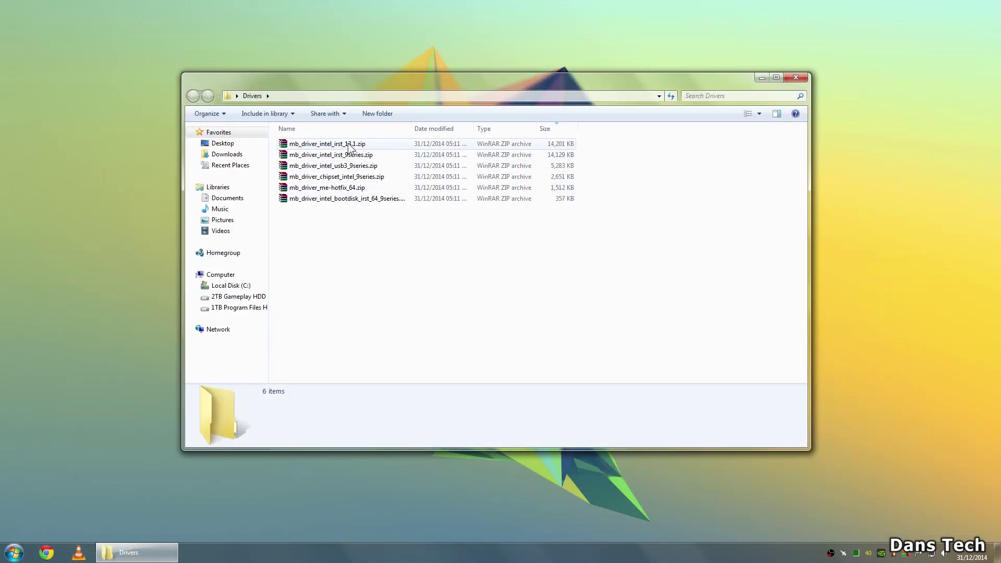
pyautogui.rightClick(347, 148)
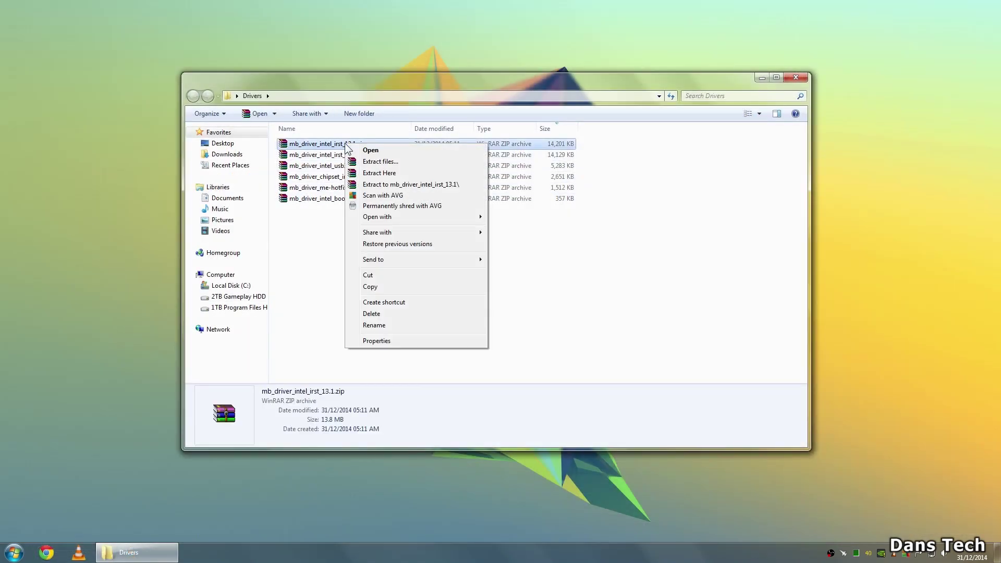
pyautogui.click(392, 184)
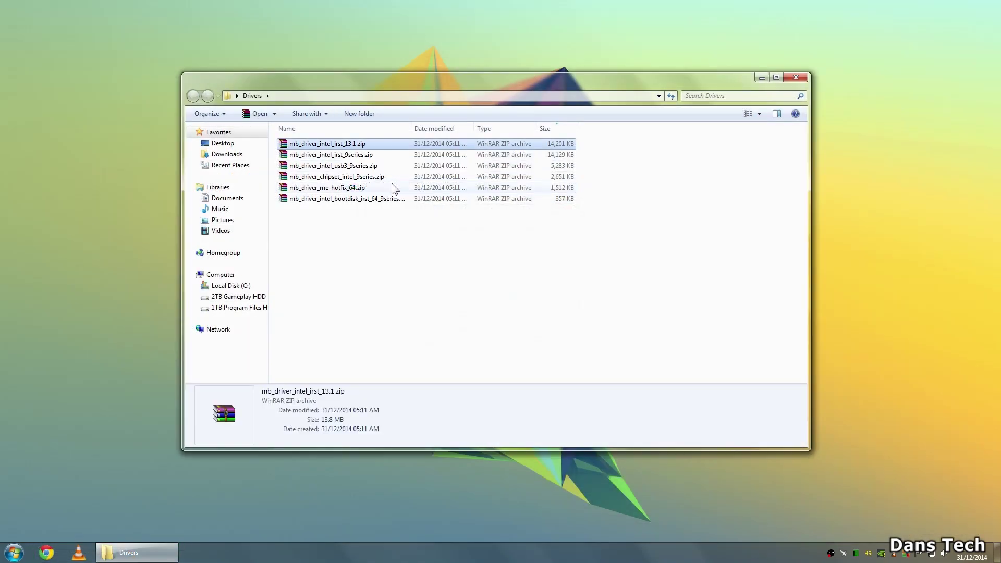
# Step: Open the extracted IRST folder and select the iata_cd.exe installer
pyautogui.doubleClick(340, 211)
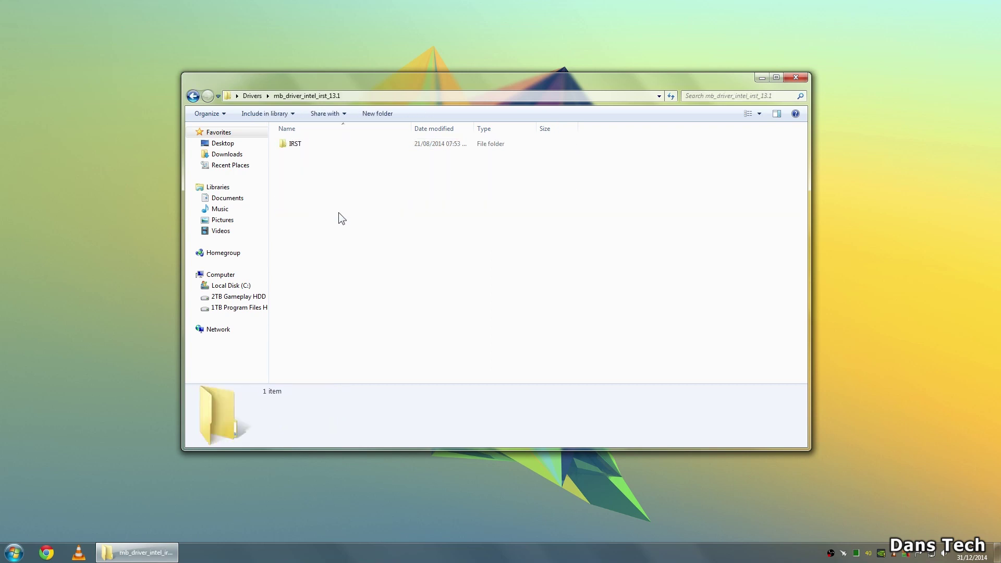
pyautogui.doubleClick(301, 152)
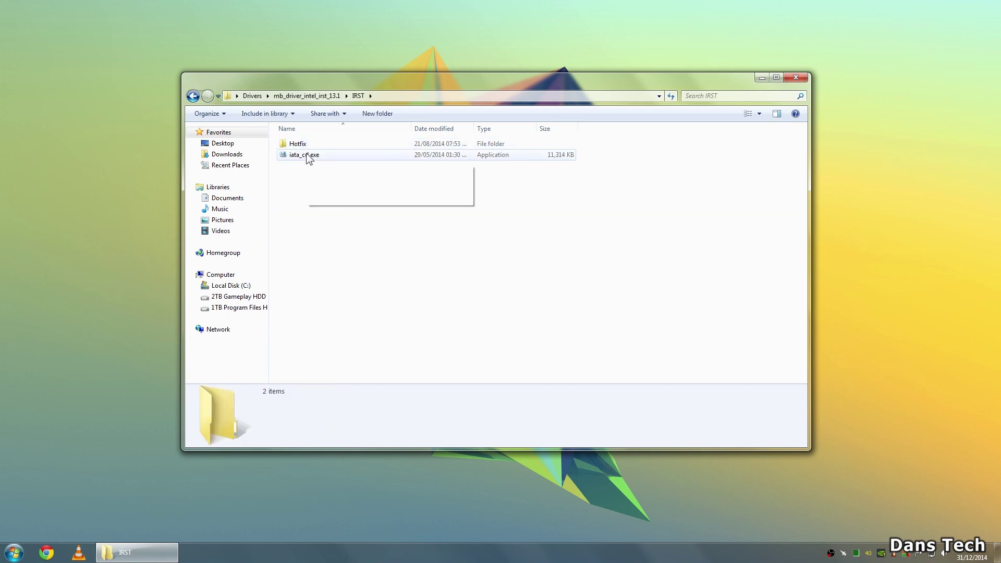
pyautogui.click(308, 158)
pyautogui.rightClick(308, 159)
# Step: Run iata_cd.exe as administrator, accept the licence, and proceed through Readme and Confirmation
pyautogui.click(352, 173)
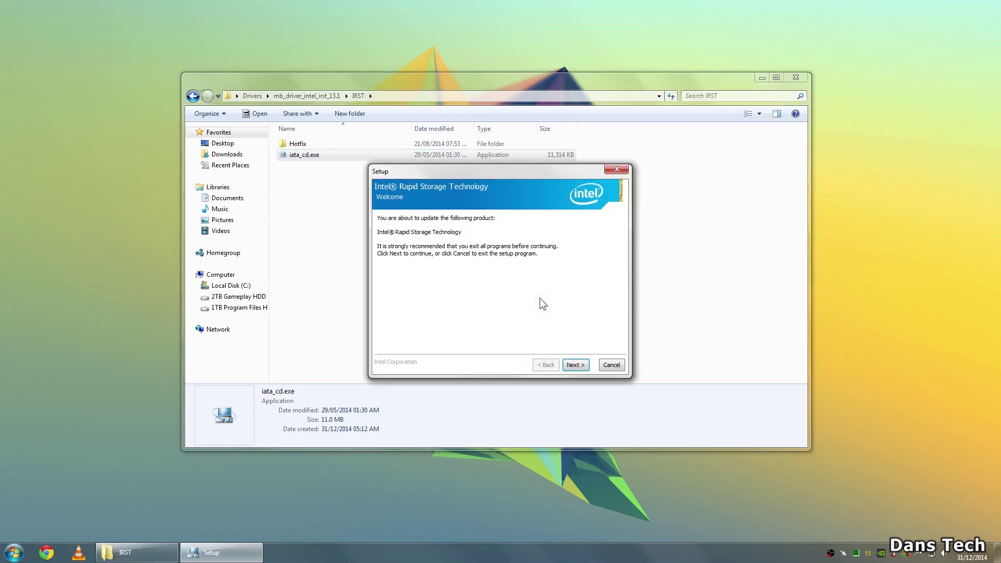
pyautogui.click(580, 368)
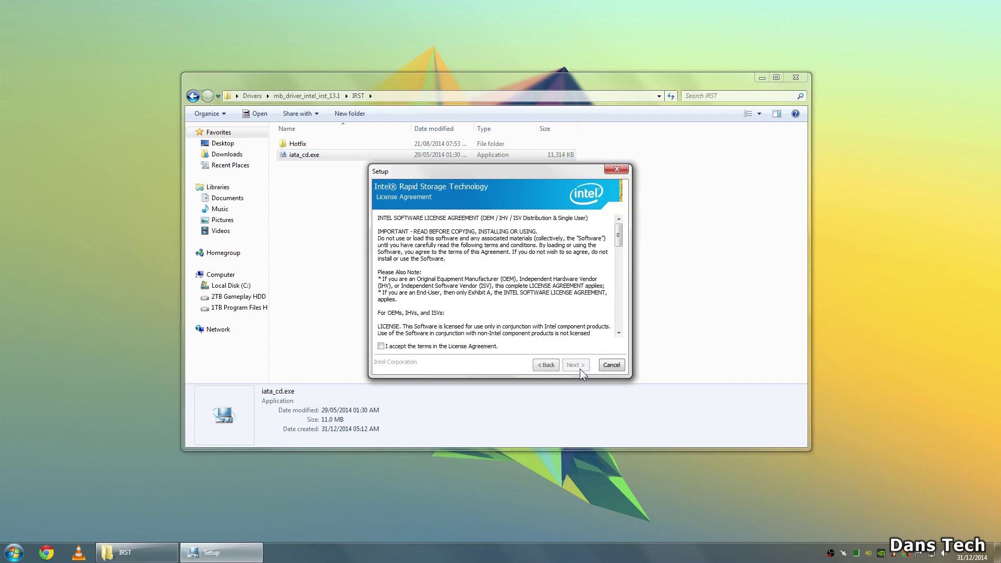
pyautogui.click(386, 348)
pyautogui.click(576, 365)
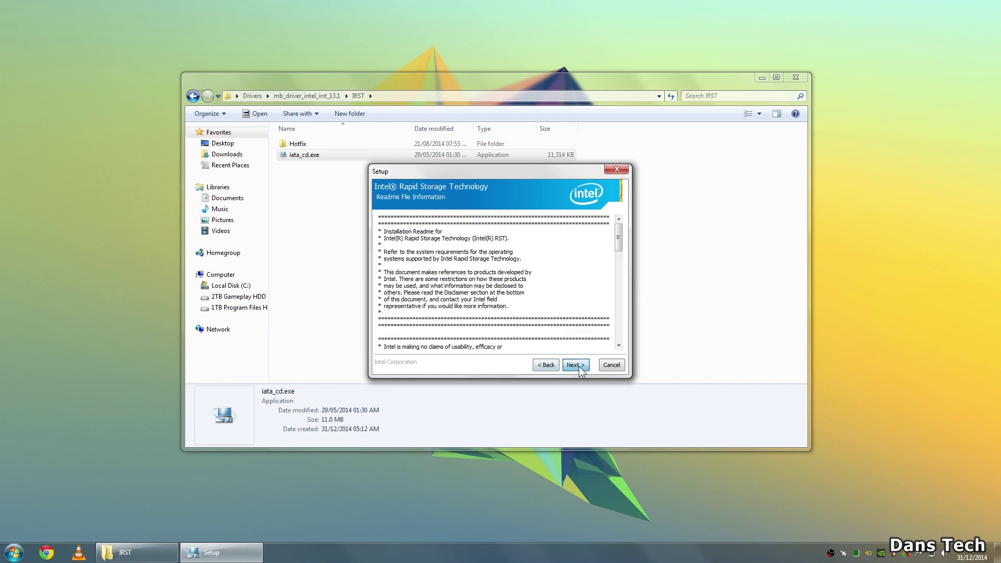
pyautogui.click(575, 365)
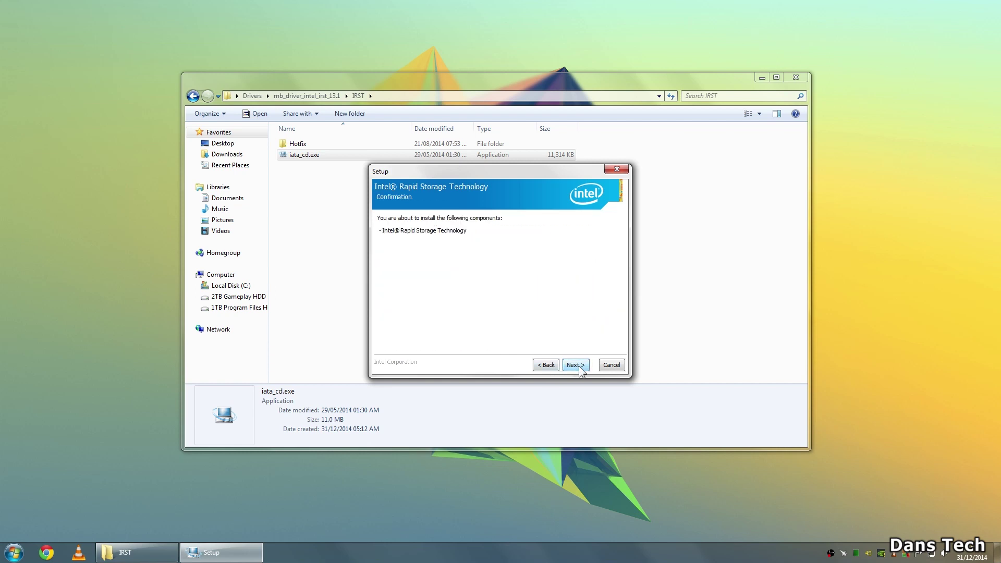
pyautogui.click(576, 365)
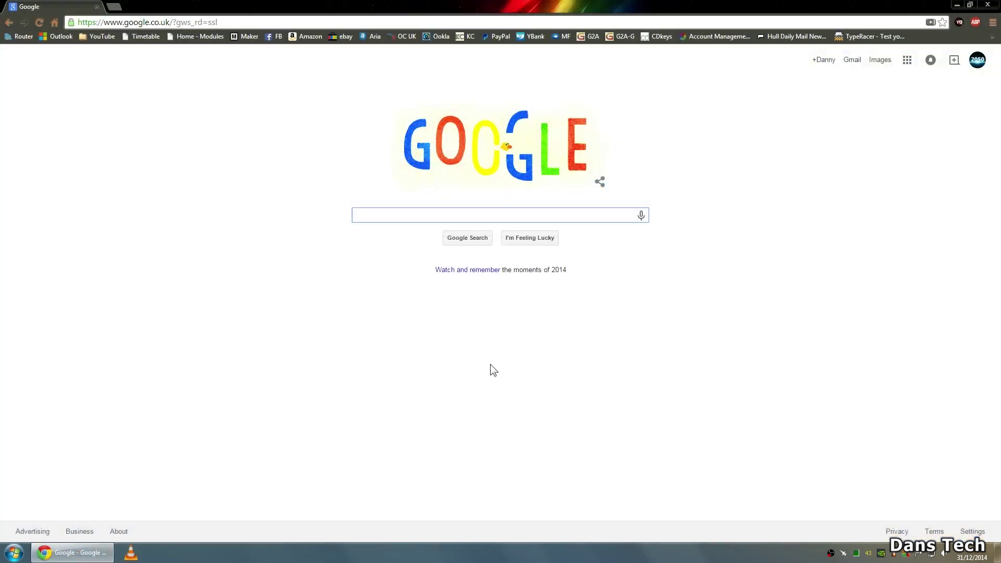
# Step: Search Google for 'Nvidia Drivers' and open the NVIDIA driver downloads page
pyautogui.write('N')
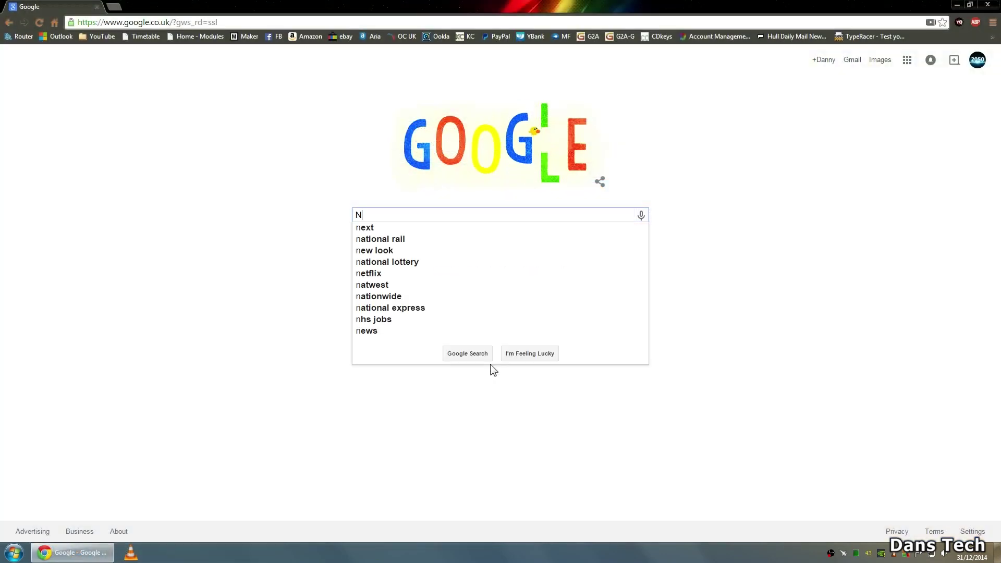
pyautogui.write('vidia Drivers')
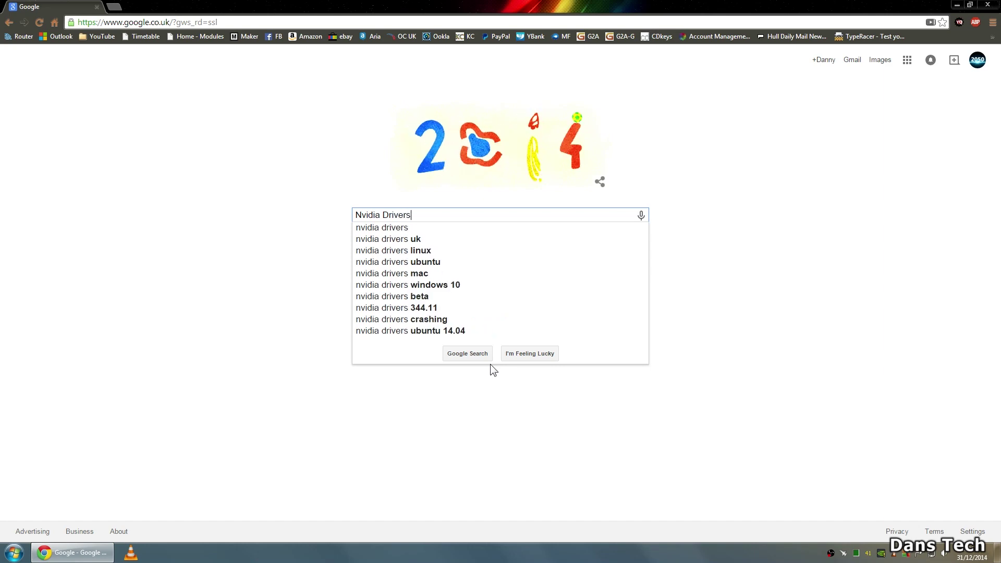
pyautogui.press('Return')
pyautogui.click(172, 139)
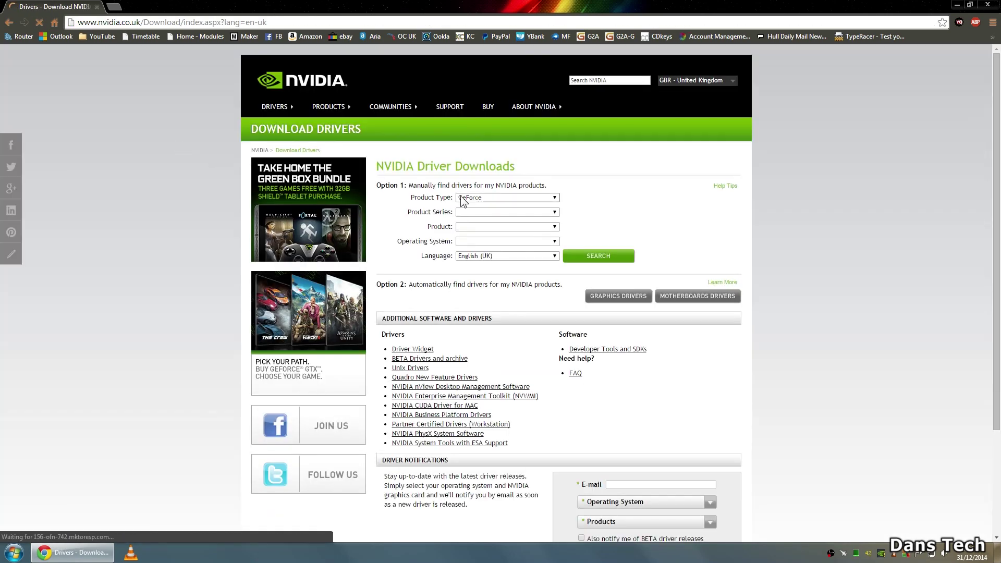
# Step: Search for the driver for GeForce, GeForce 700 Series, GeForce GTX 770, Windows 7 64-bit
pyautogui.click(478, 199)
pyautogui.click(479, 206)
pyautogui.click(486, 211)
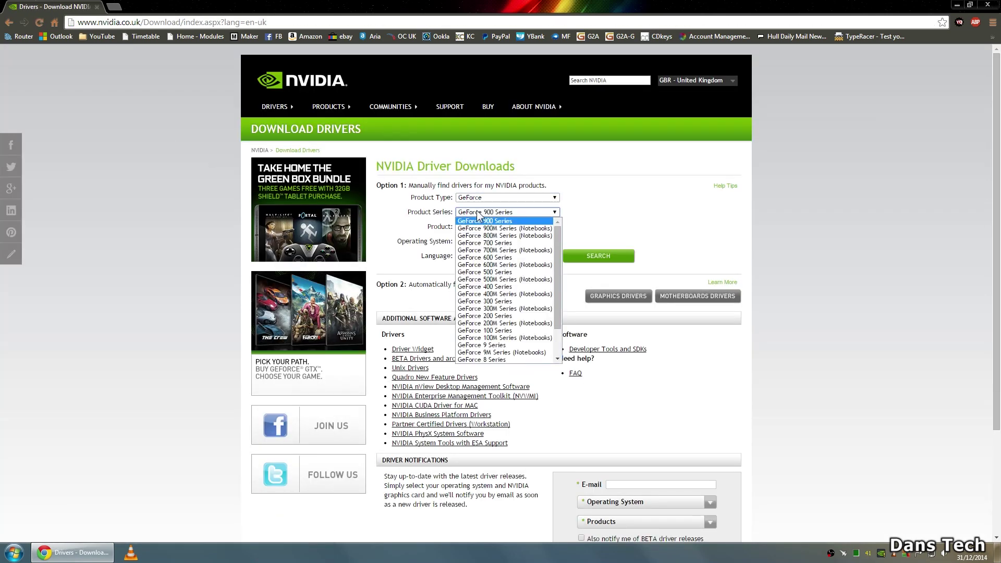
pyautogui.click(497, 243)
pyautogui.click(499, 226)
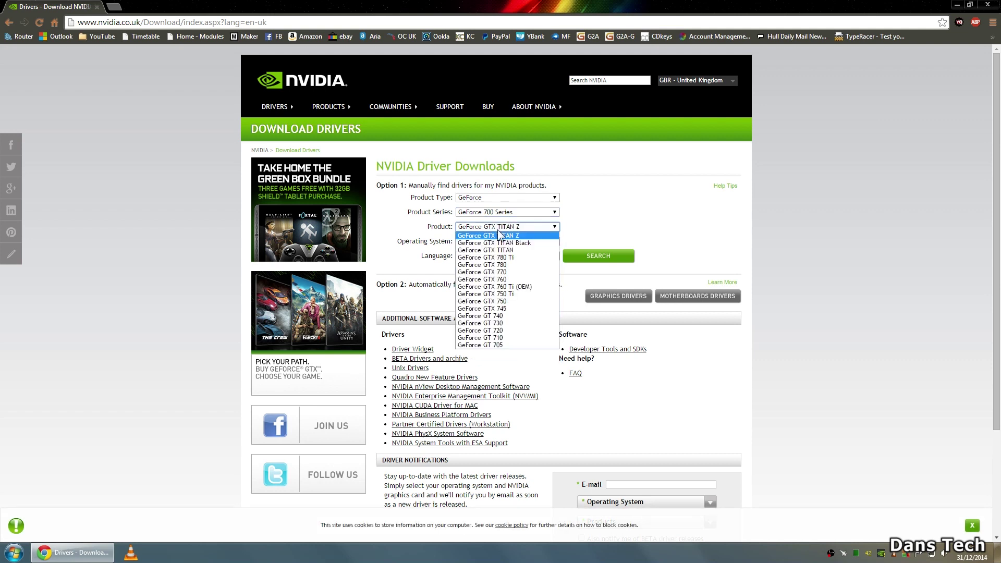
pyautogui.click(506, 272)
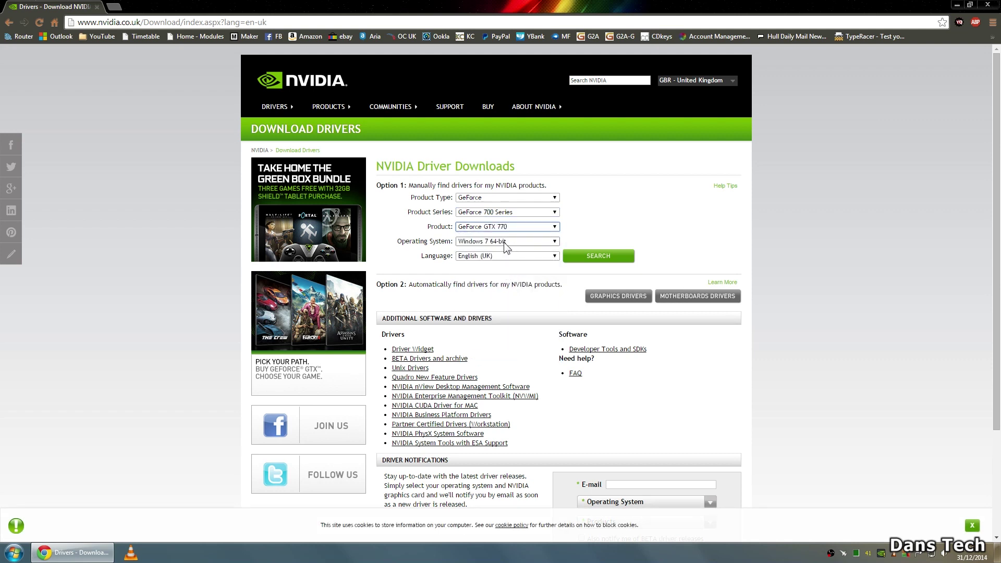
pyautogui.click(504, 242)
pyautogui.click(505, 258)
pyautogui.click(599, 257)
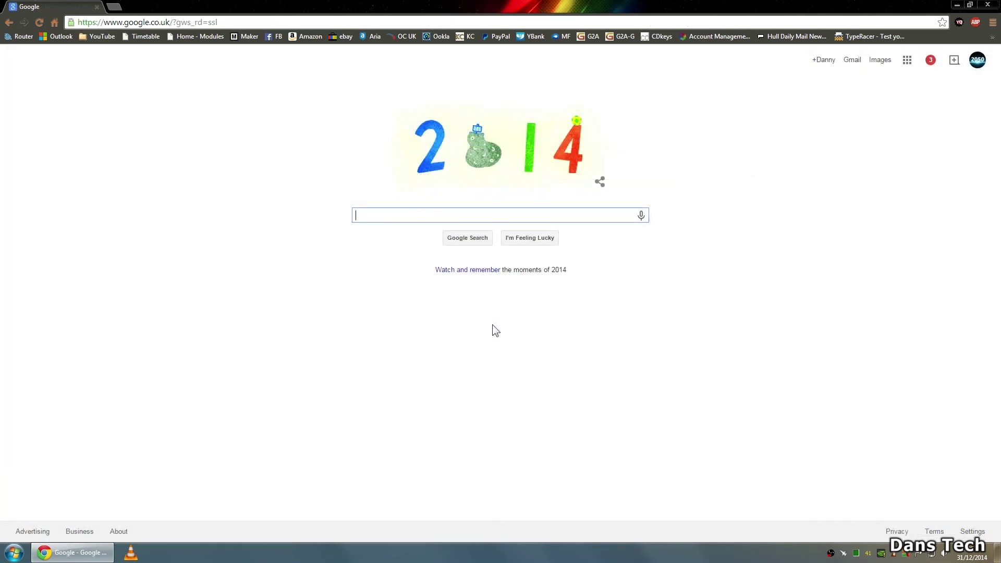
# Step: Search Google for 'AMD GPU Drivers' and open AMD's driver download page
pyautogui.write('AMD GPU D')
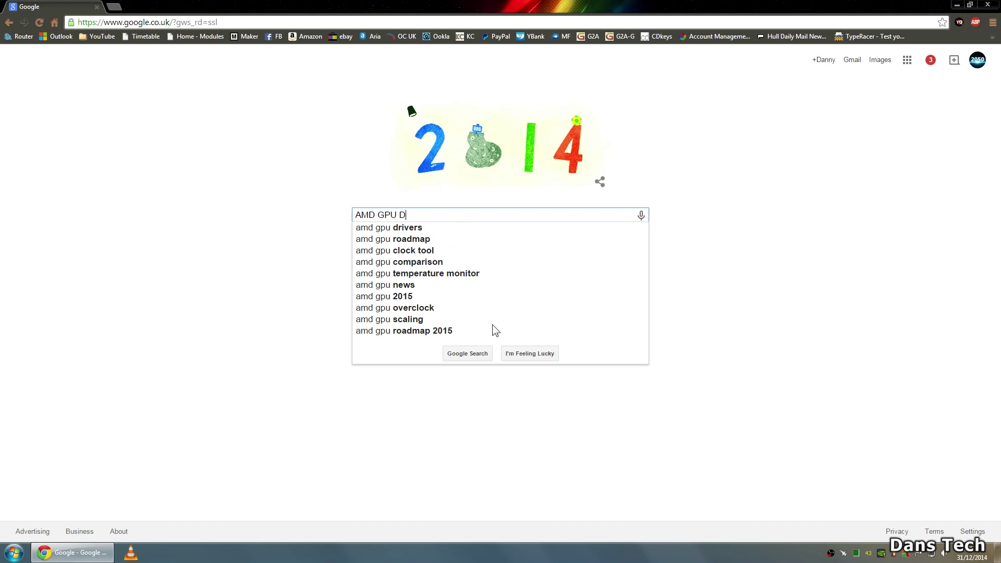
pyautogui.write('rivers')
pyautogui.press('Return')
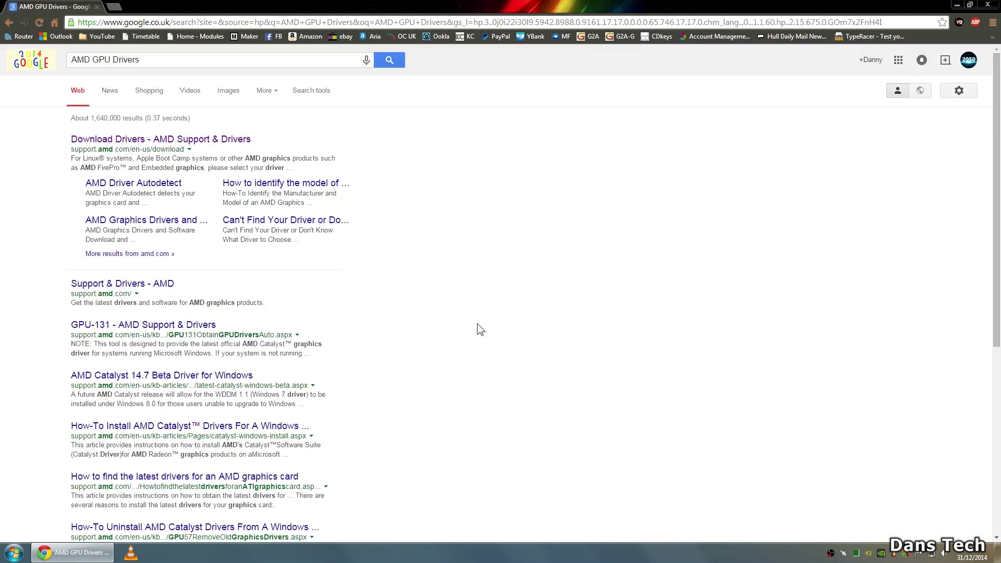
pyautogui.click(192, 139)
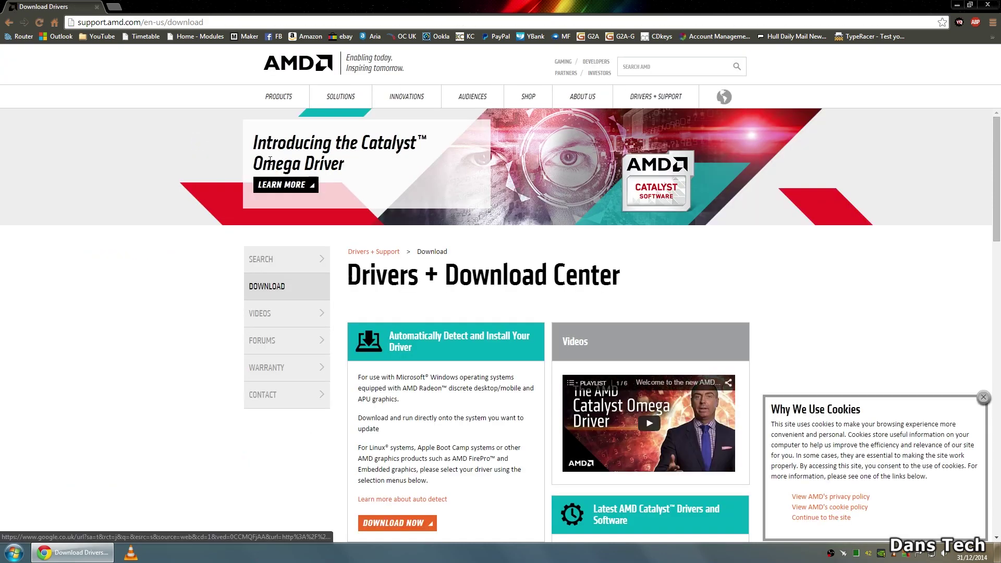
pyautogui.moveTo(996, 145); pyautogui.dragTo(995, 266)
# Step: Show drivers for Desktop Graphics, Radeon R9 Series, R9 2XX Series, Windows 7 64 Bit
pyautogui.click(453, 264)
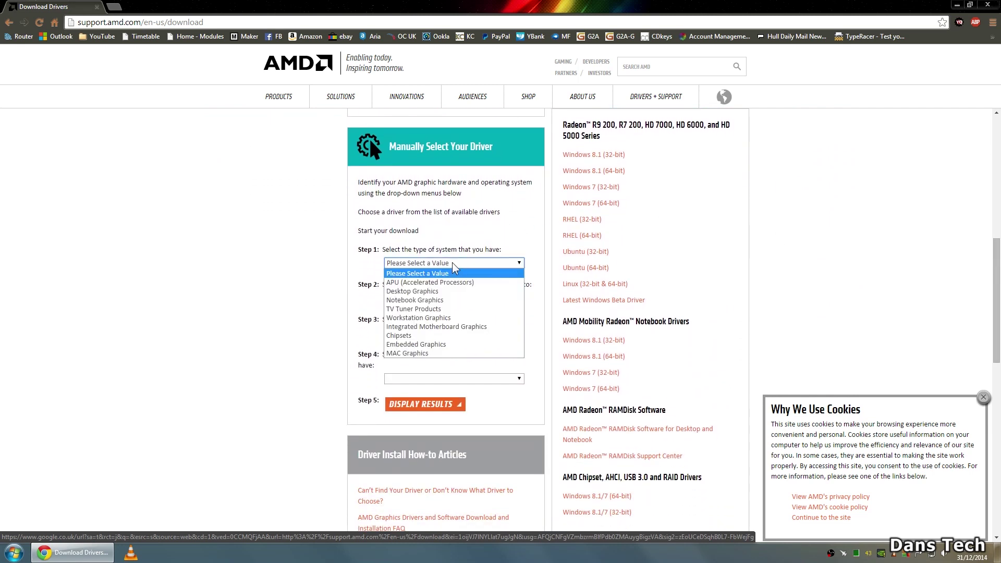
pyautogui.click(432, 294)
pyautogui.click(436, 299)
pyautogui.click(436, 316)
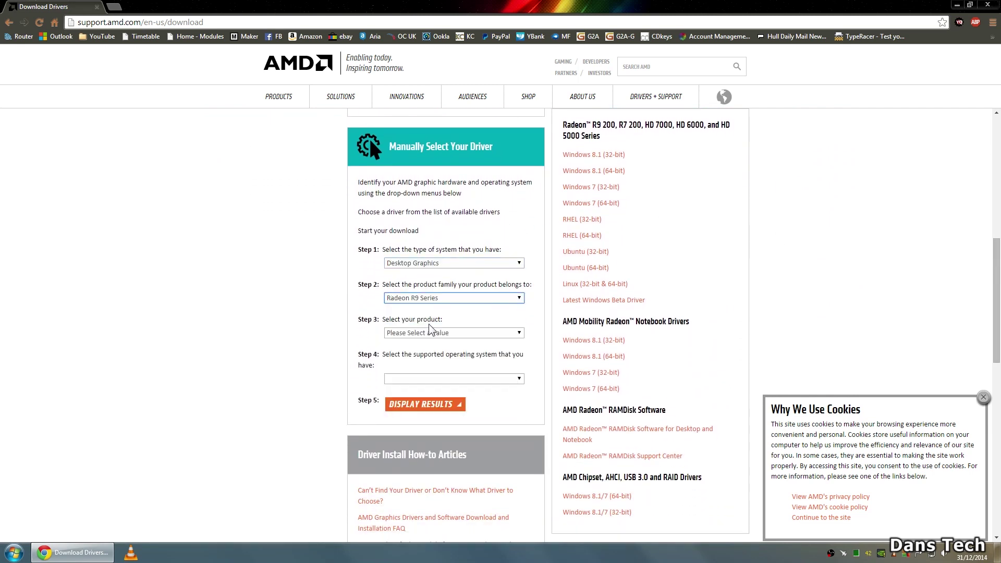
pyautogui.click(429, 333)
pyautogui.click(427, 361)
pyautogui.click(428, 379)
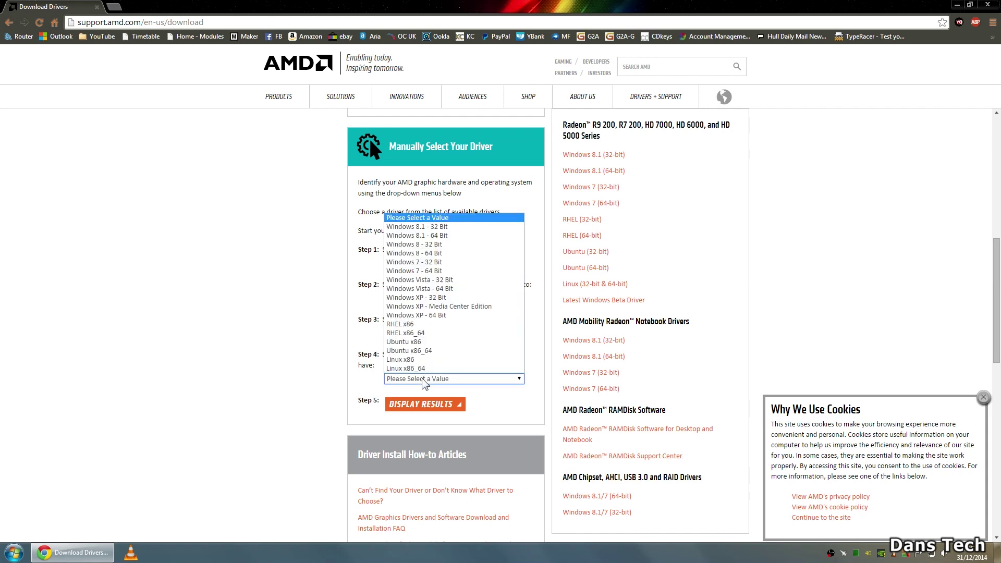
pyautogui.click(438, 271)
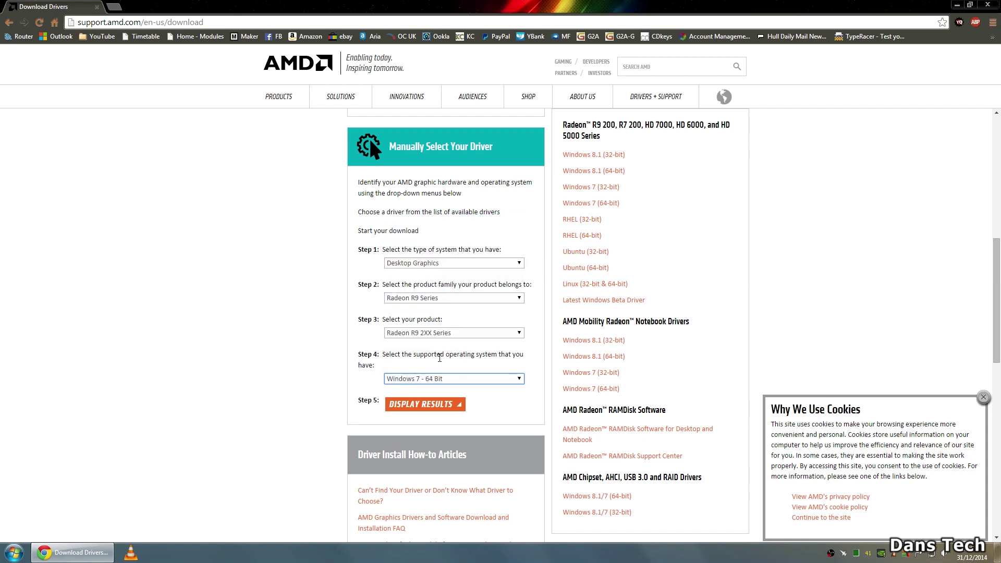
pyautogui.click(427, 405)
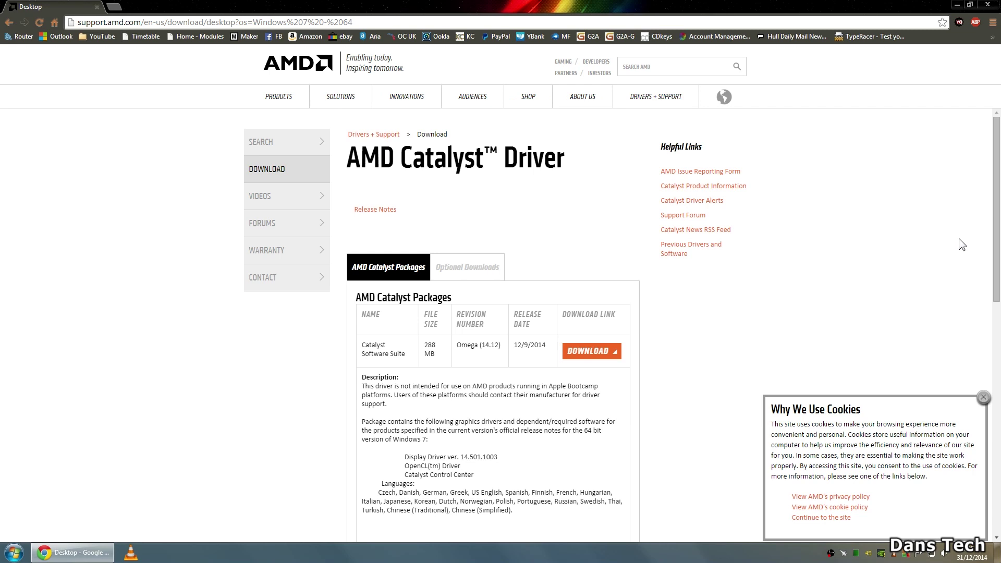
# Step: Download the 14.11.2 Beta driver and dismiss the cookie notice
pyautogui.scroll(-1, 999, 230)
pyautogui.scroll(-5, 999, 230)
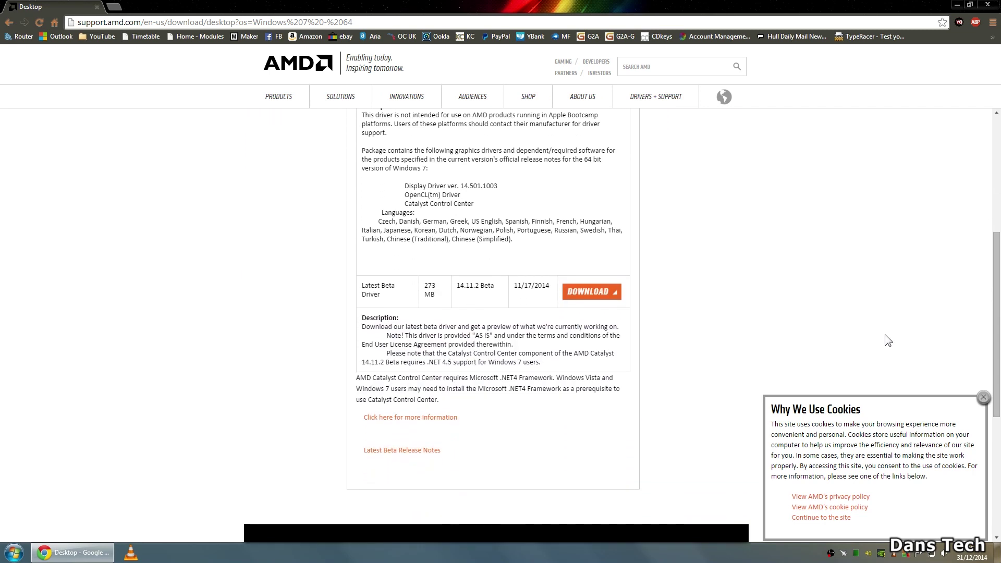
pyautogui.click(589, 296)
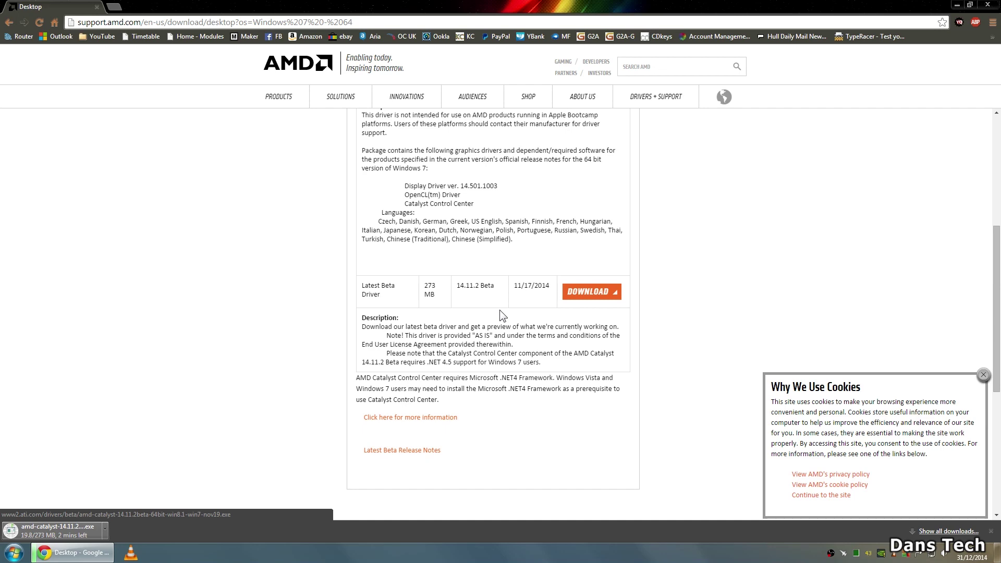
pyautogui.click(984, 375)
pyautogui.scroll(2, 493, 303)
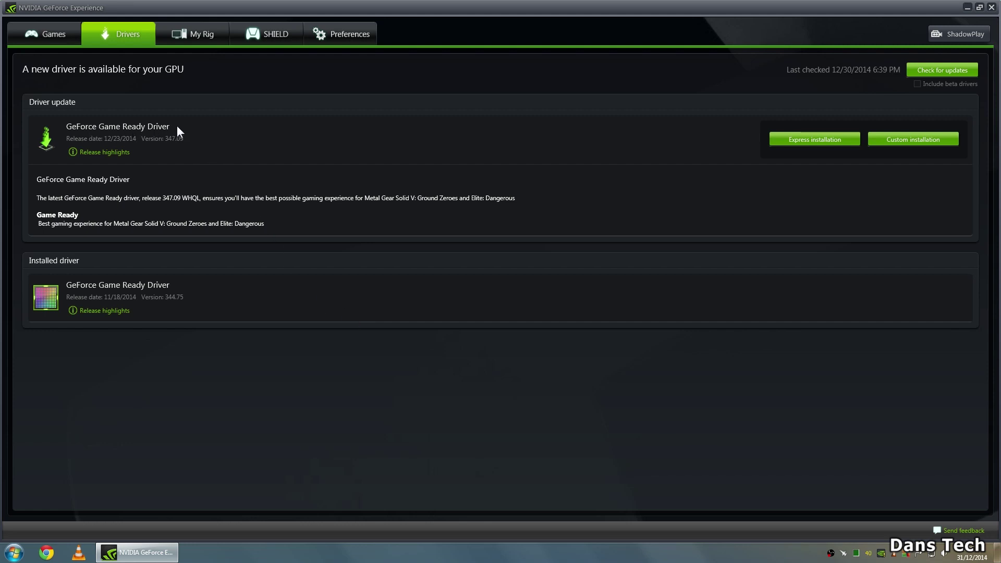
# Step: Start the express installation of GeForce Game Ready Driver 347.09
pyautogui.click(817, 139)
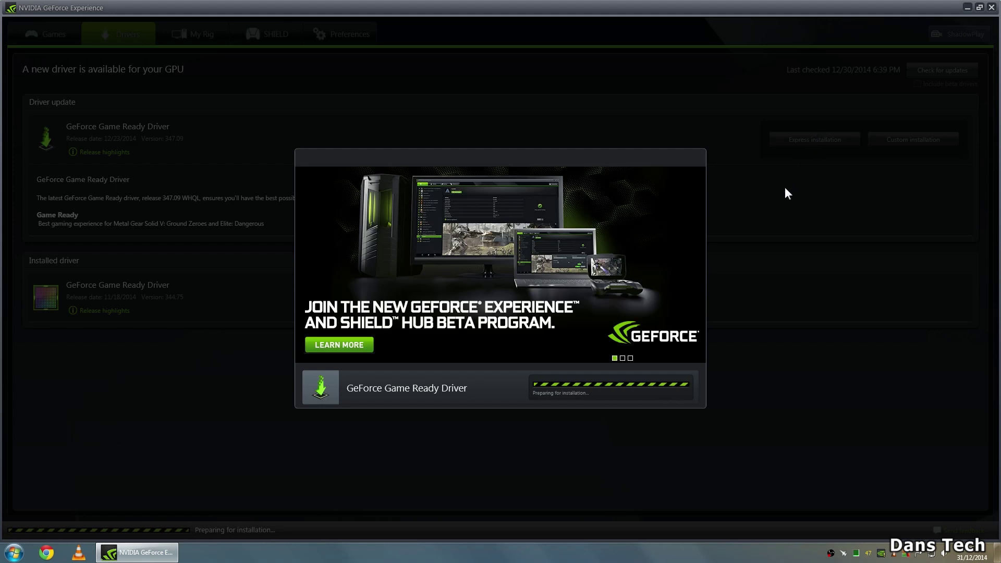